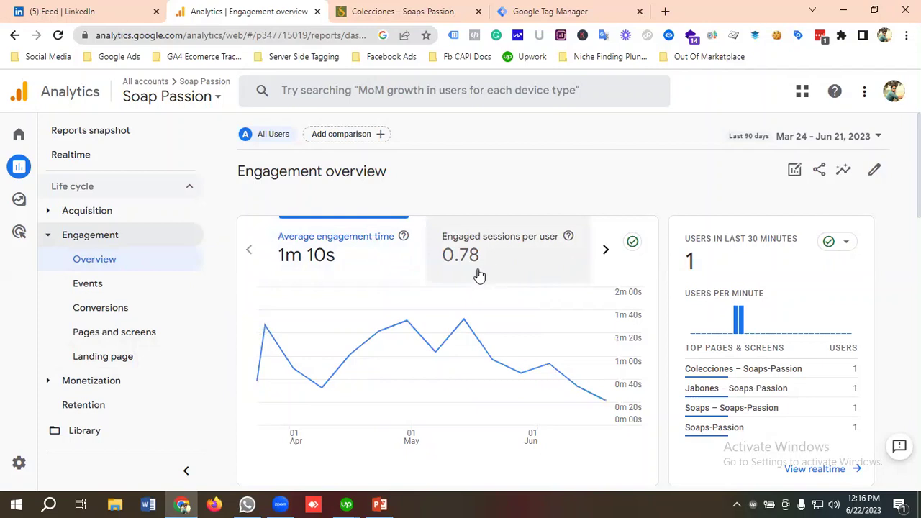
Advance the Engagement overview metrics to average engagement time per session and review the users in the last 30 minutes.
left_click(603, 251)
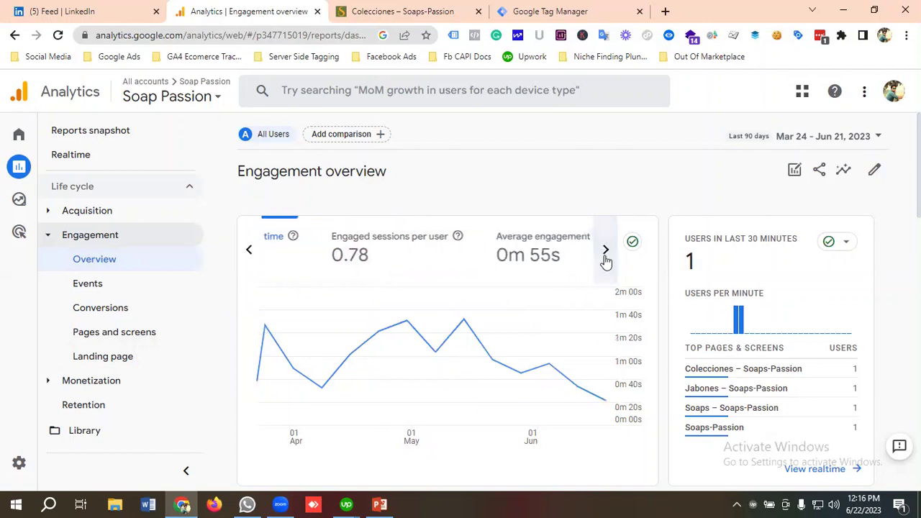
left_click(606, 260)
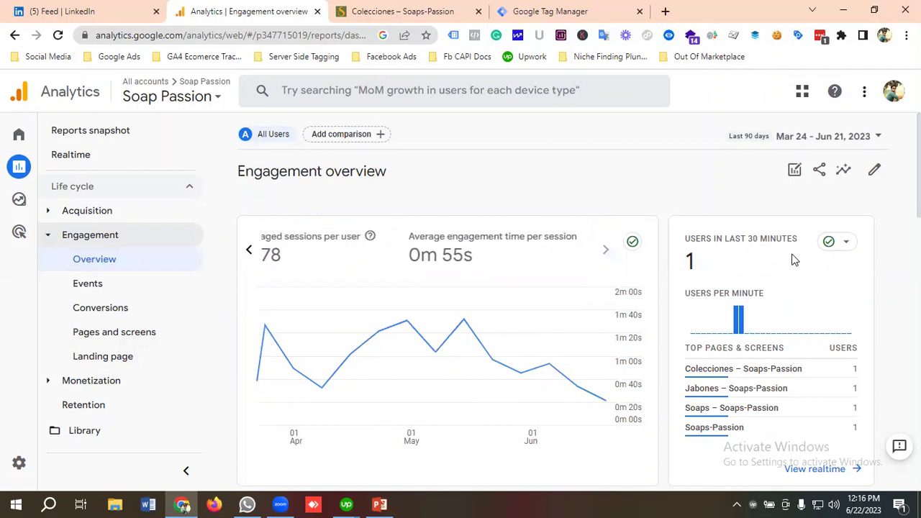
scroll(791, 259, "down", 1)
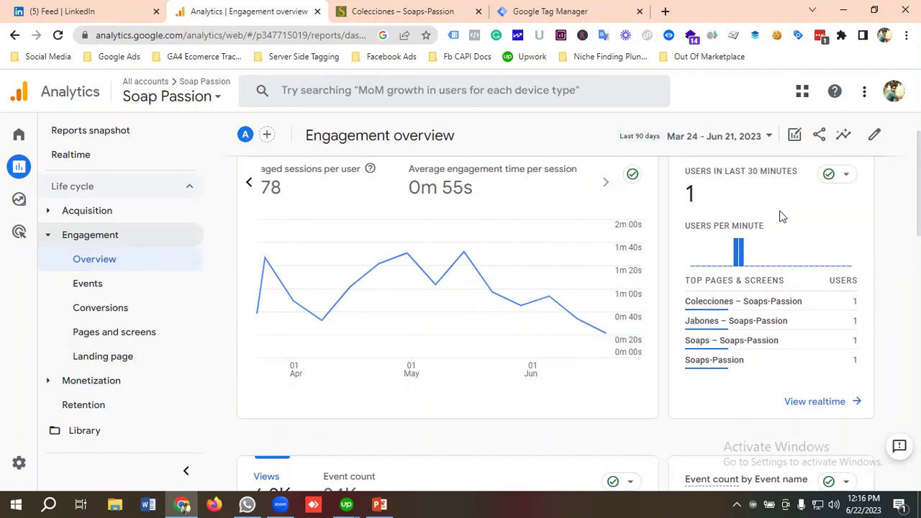
scroll(708, 235, "down", 1)
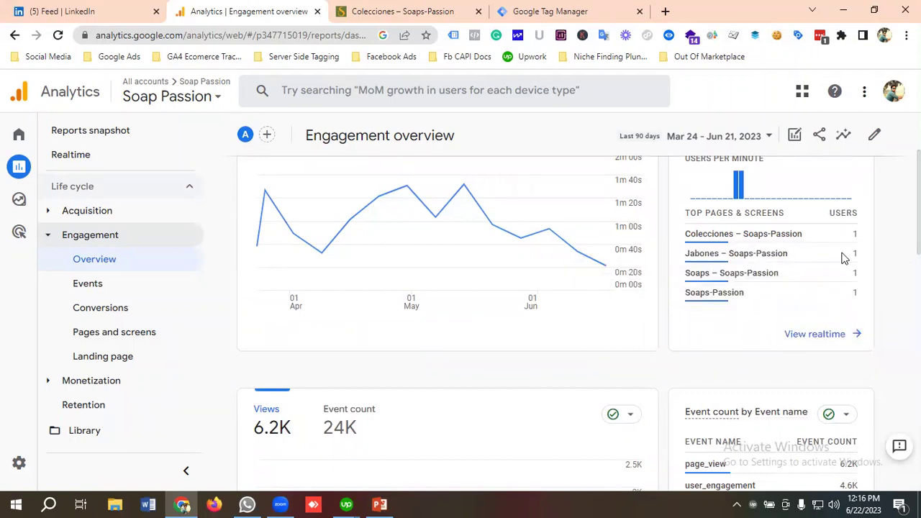
Review the top pages and screens list and the Views and Event count chart in the Engagement overview.
scroll(877, 220, "down", 2)
scroll(863, 230, "up", 2)
scroll(479, 280, "down", 3)
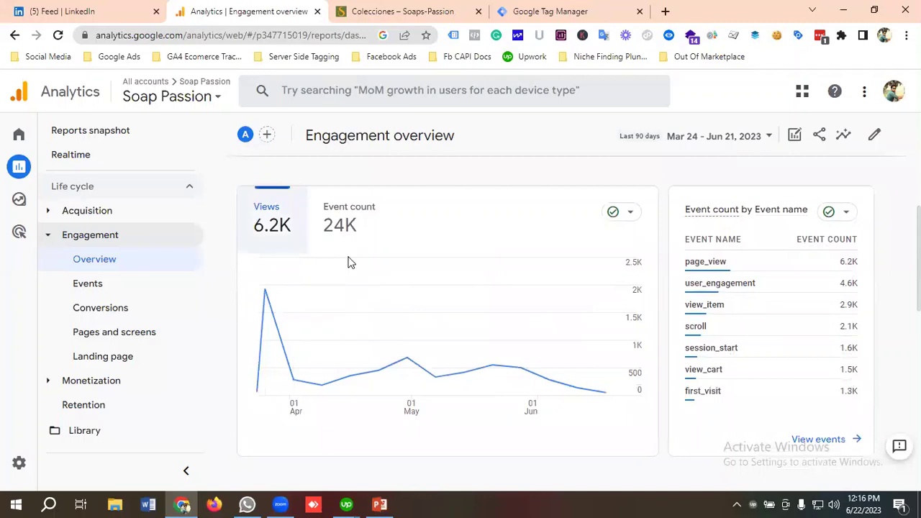
scroll(719, 216, "up", 2)
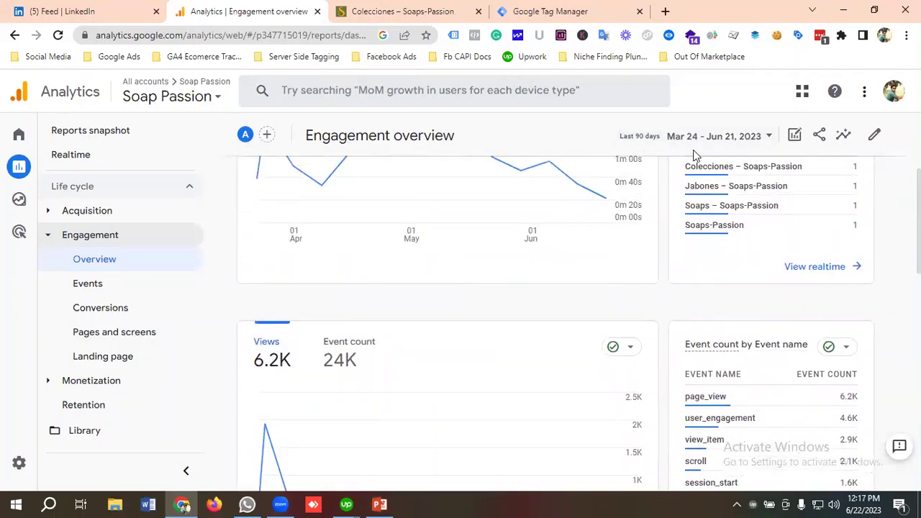
scroll(403, 290, "down", 1)
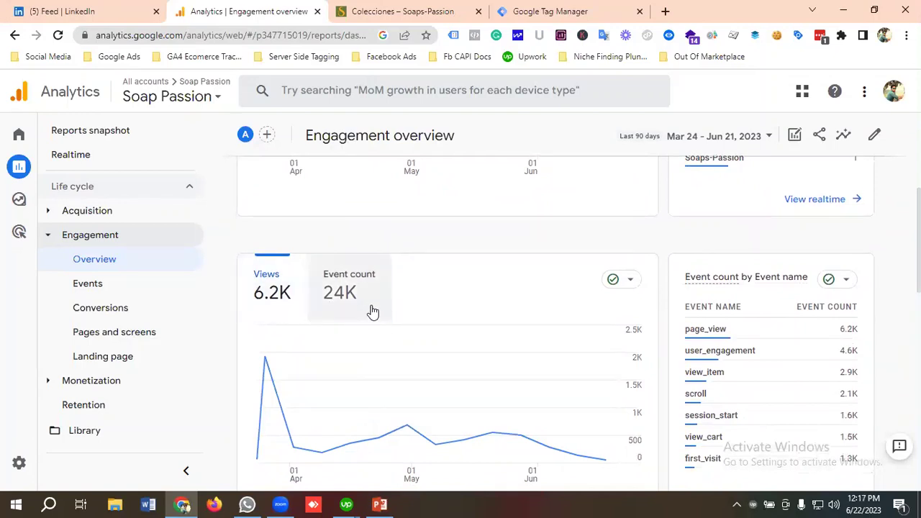
View the report's date range options without applying a change, and examine the Event count by Event name card.
left_click(651, 143)
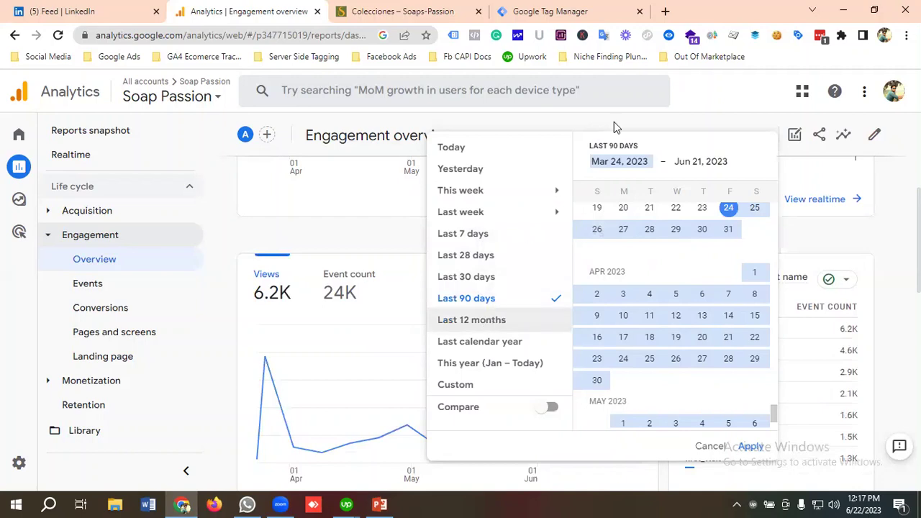
left_click(703, 96)
scroll(422, 336, "down", 3)
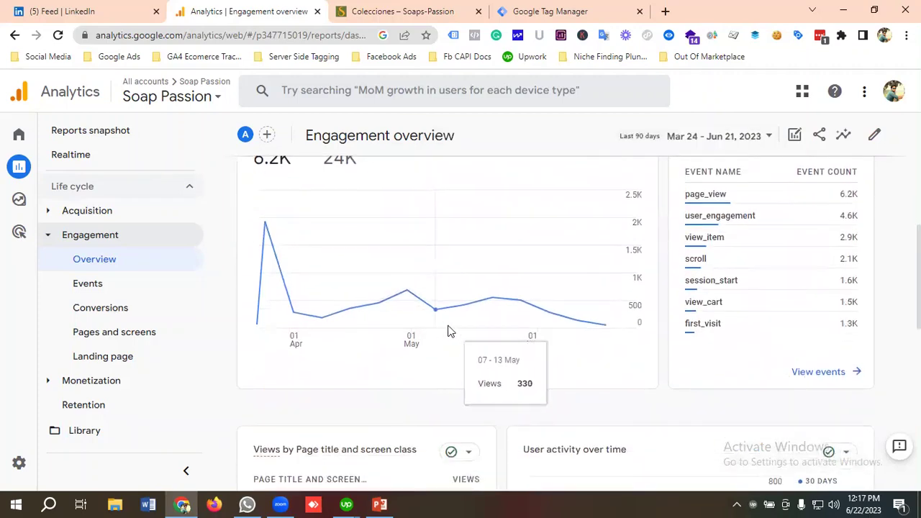
scroll(448, 329, "up", 2)
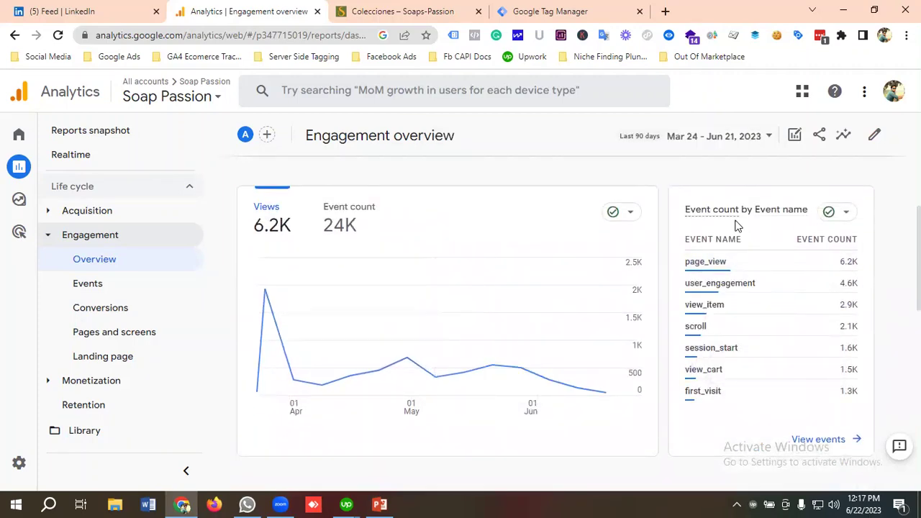
scroll(796, 217, "down", 1)
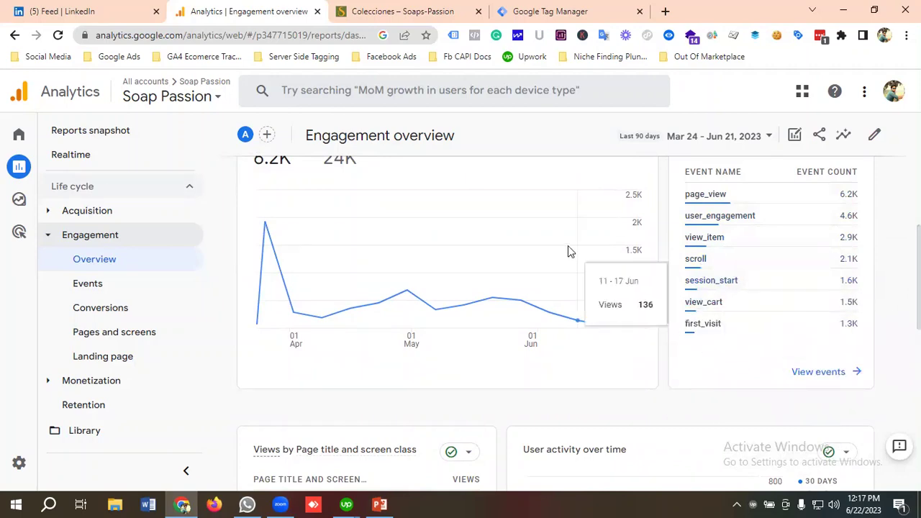
Examine the Views by Page title and screen class card and the 30-day, 7-day and 1-day user activity over time.
scroll(568, 248, "down", 3)
scroll(366, 277, "down", 1)
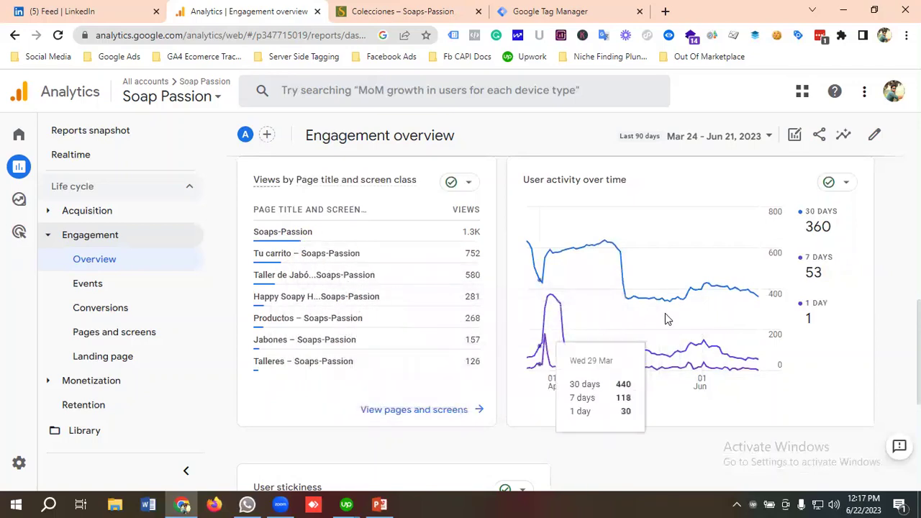
scroll(664, 314, "up", 1)
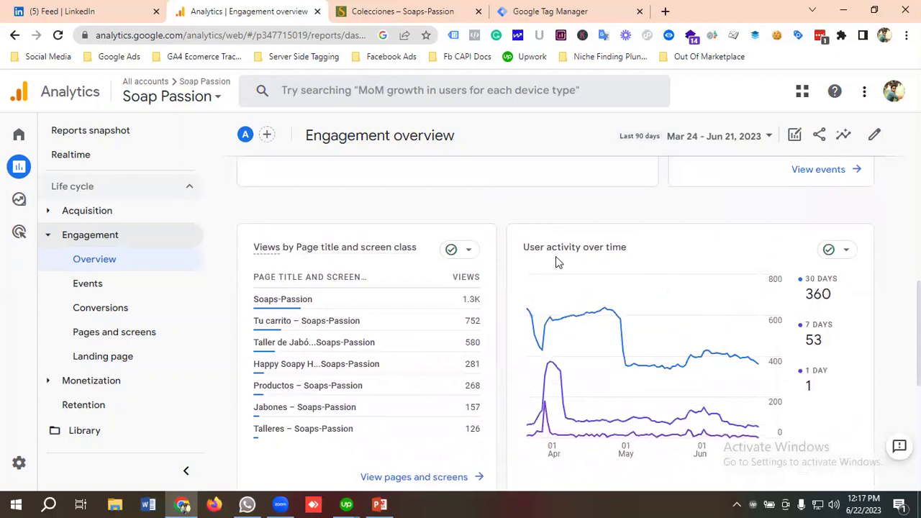
scroll(662, 259, "down", 1)
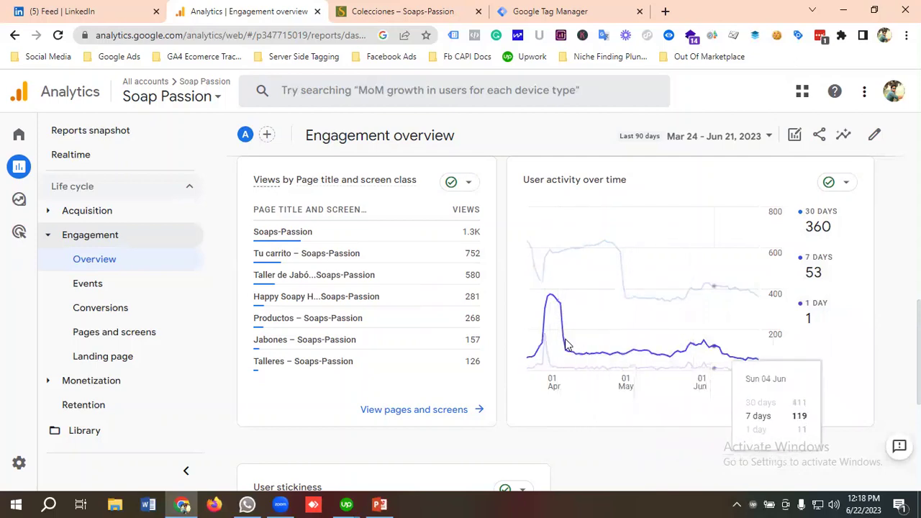
scroll(798, 281, "down", 1)
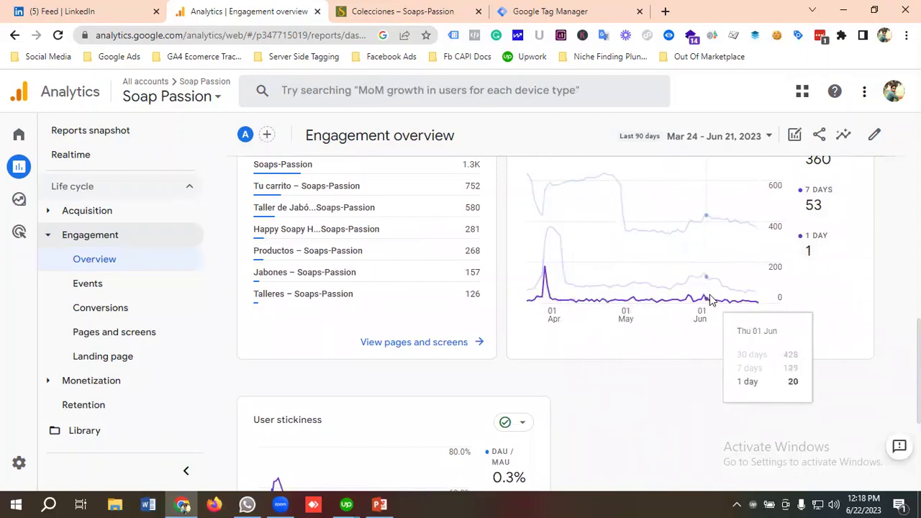
Examine the User stickiness chart with its DAU/MAU, DAU/WAU and WAU/MAU ratios.
scroll(334, 230, "down", 1)
scroll(331, 230, "down", 3)
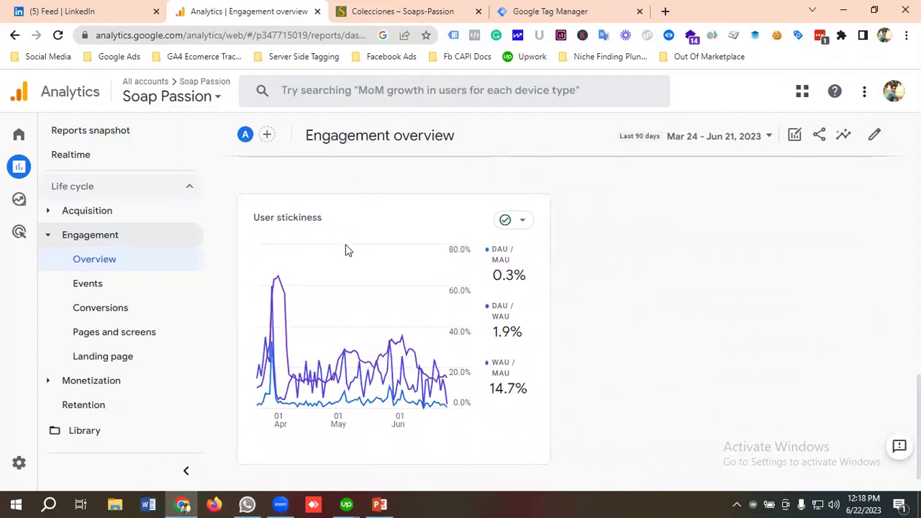
scroll(389, 230, "down", 1)
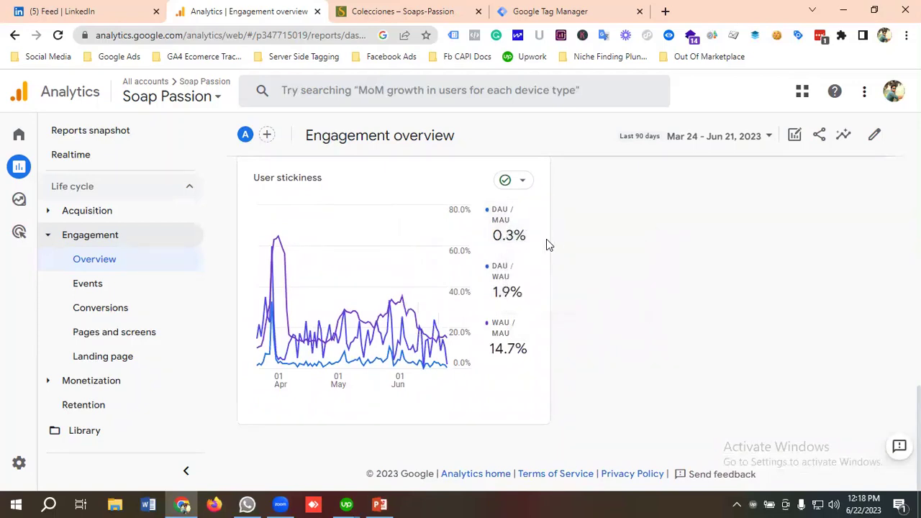
mouse_move(517, 269)
mouse_move(502, 327)
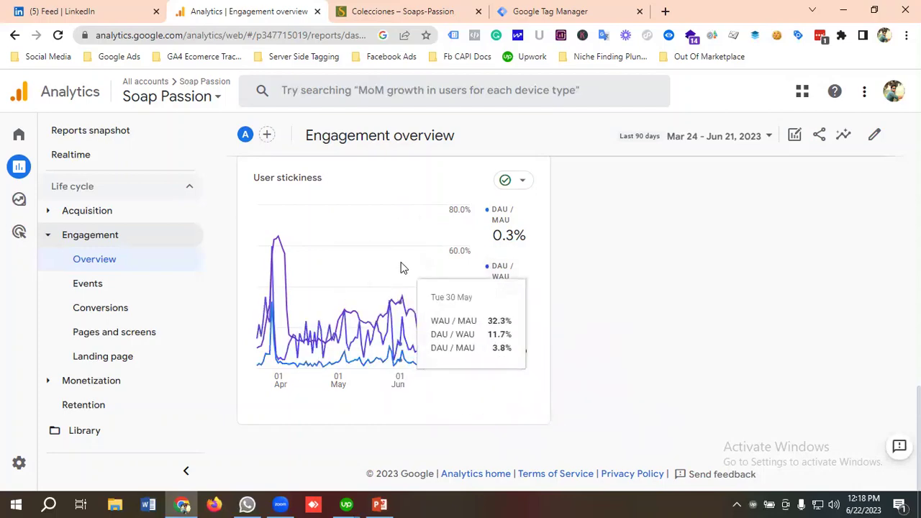
Open the Events report under Engagement and review the event names in its table.
scroll(410, 267, "up", 2)
scroll(417, 270, "up", 10)
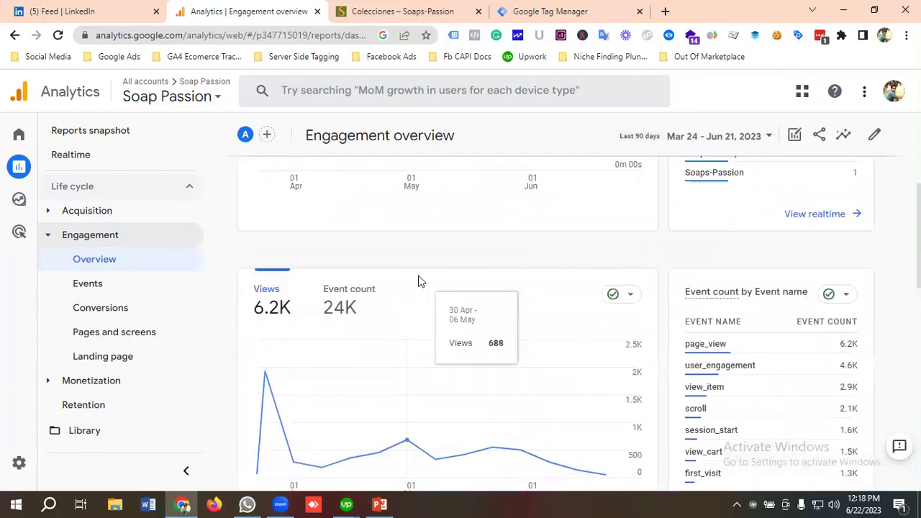
scroll(432, 280, "up", 1)
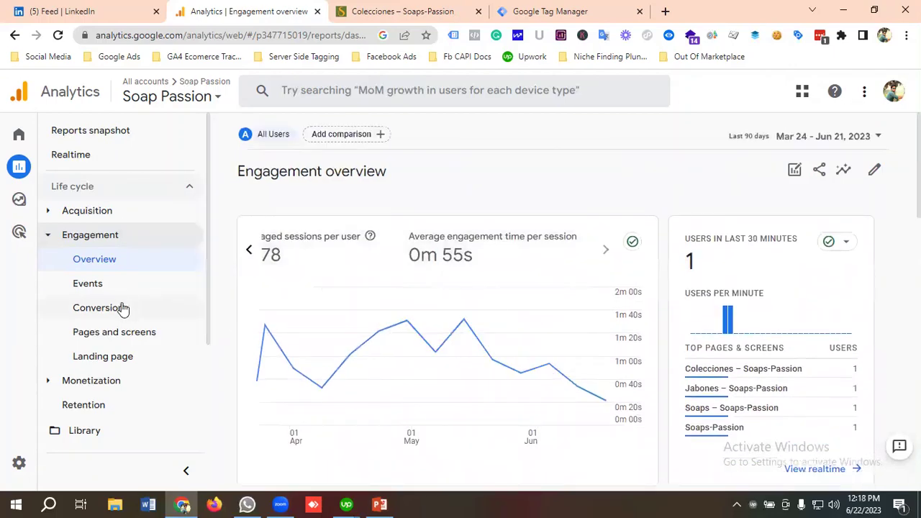
left_click(88, 286)
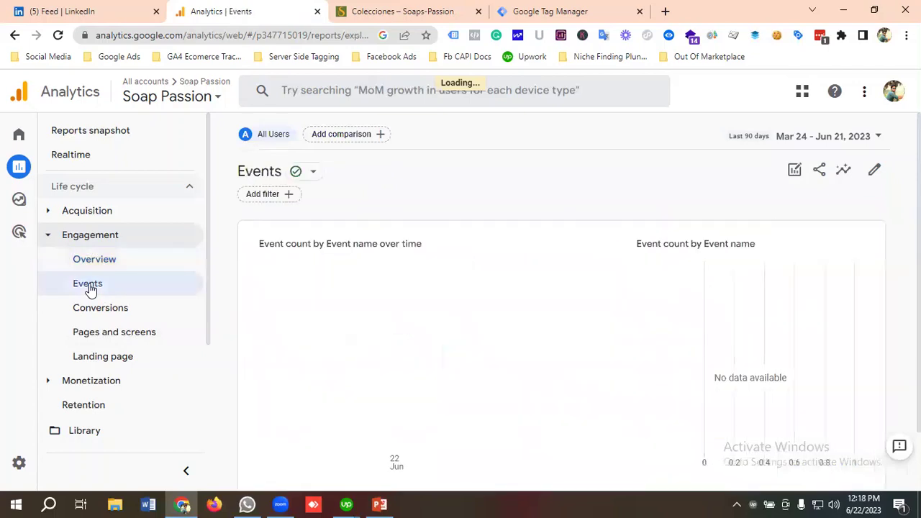
scroll(440, 284, "down", 5)
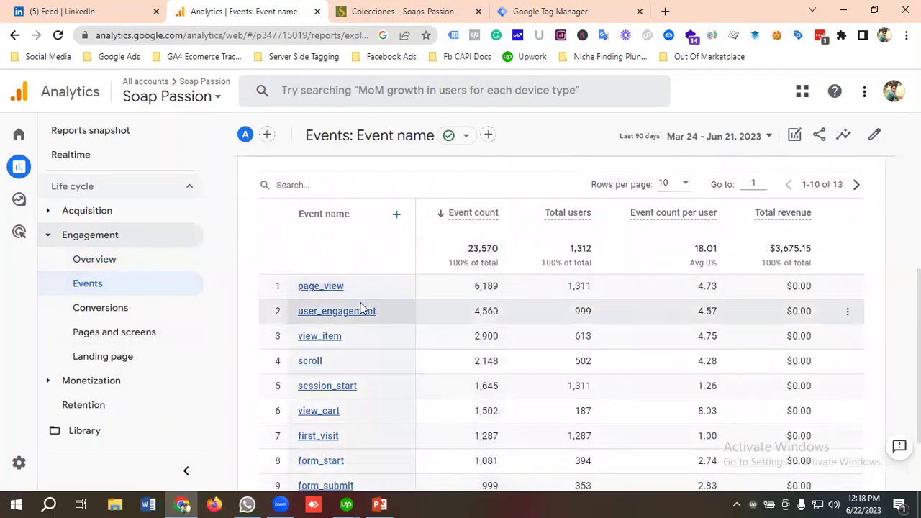
scroll(384, 302, "down", 2)
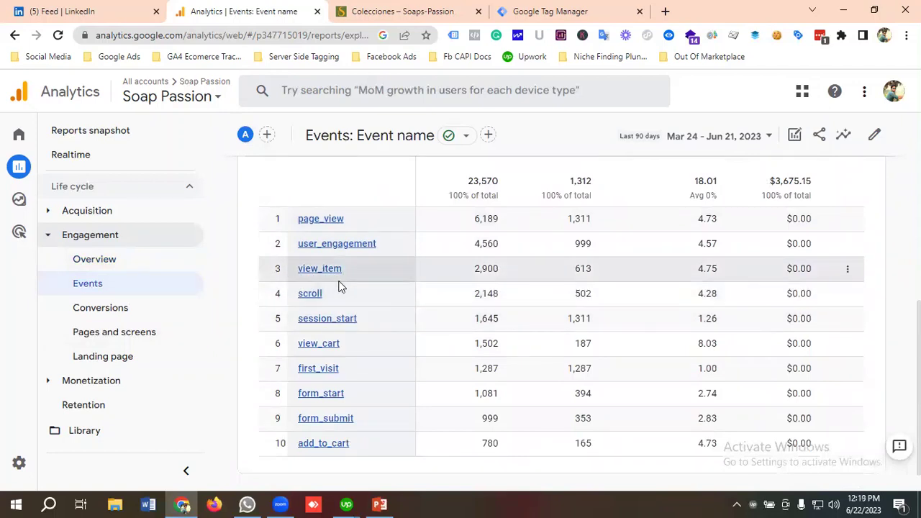
scroll(329, 323, "down", 1)
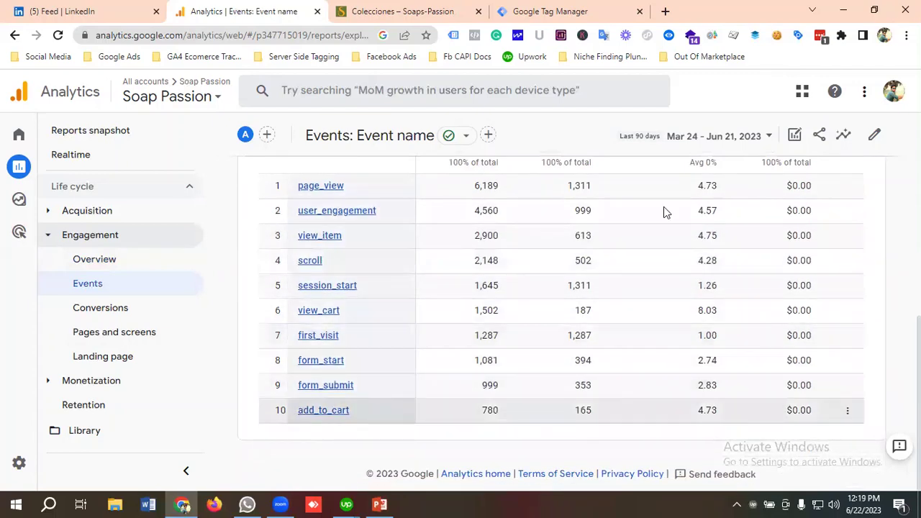
Set the events table to show 25 rows per page.
scroll(658, 216, "up", 5)
scroll(647, 226, "down", 1)
left_click(679, 223)
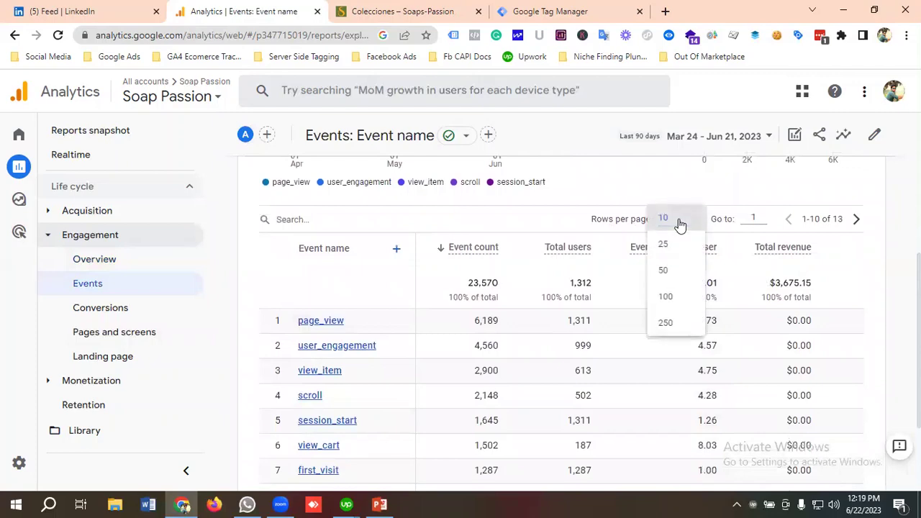
left_click(669, 247)
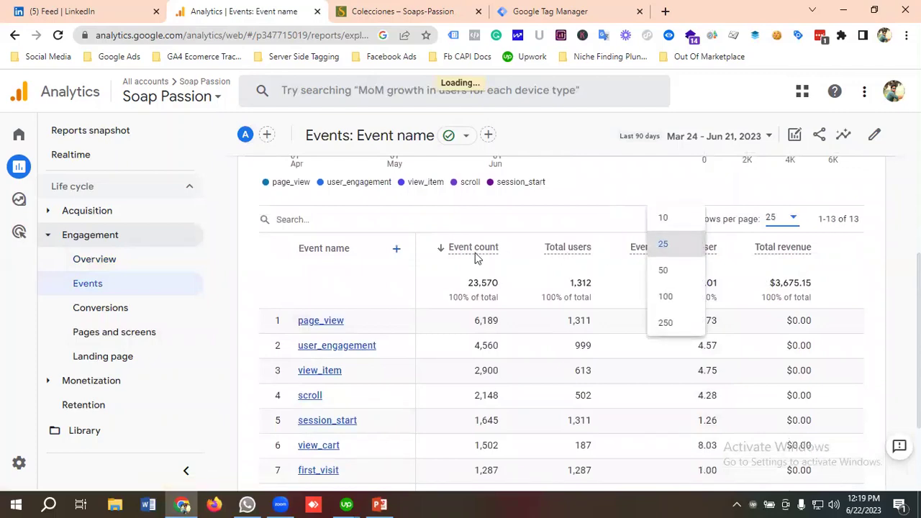
Review the full list of events with their event counts, total users and total revenue.
scroll(432, 251, "down", 3)
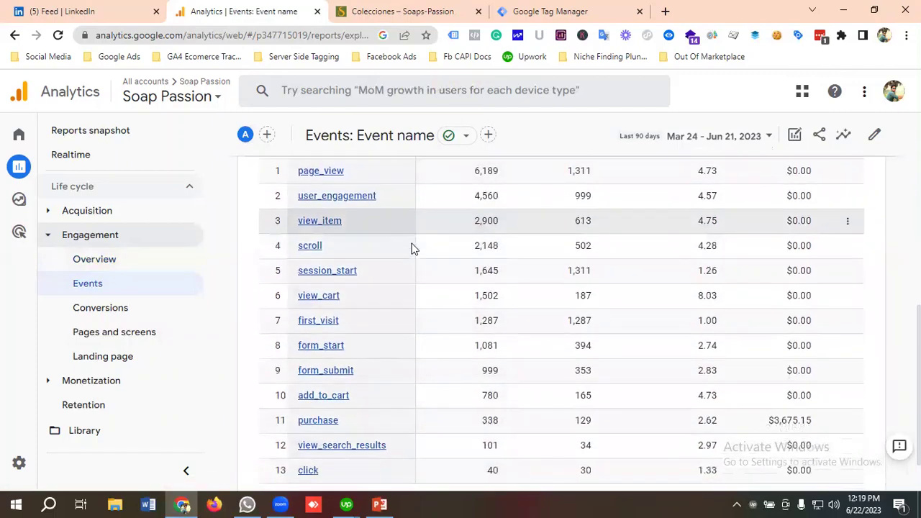
scroll(413, 247, "up", 1)
scroll(403, 259, "down", 1)
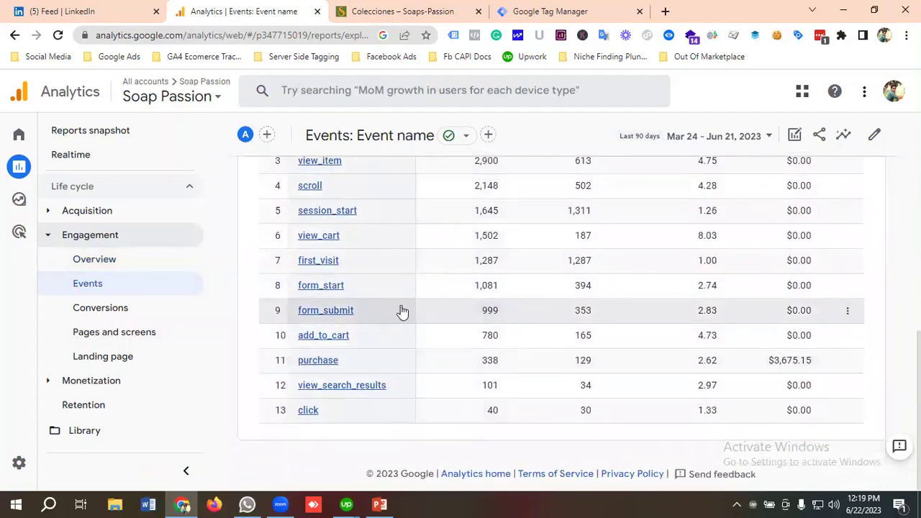
scroll(400, 308, "up", 3)
scroll(401, 307, "down", 1)
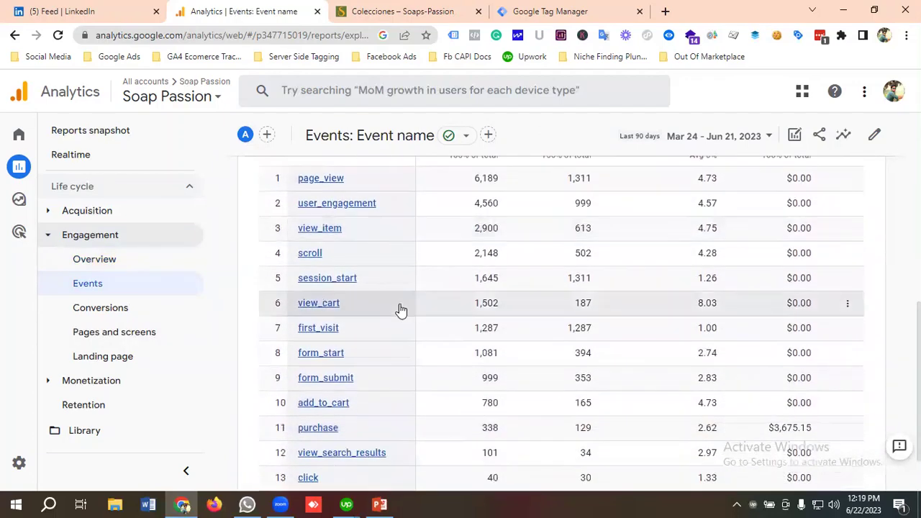
scroll(410, 285, "up", 1)
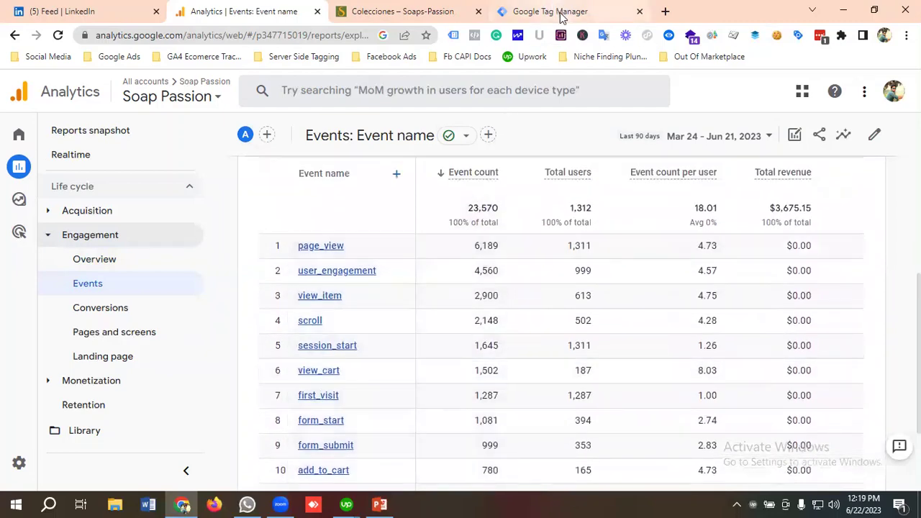
Switch to Google Tag Manager, glancing at the Soaps-Passion store site, and examine the GA4 event tags and their firing triggers.
left_click(560, 14)
left_click(394, 11)
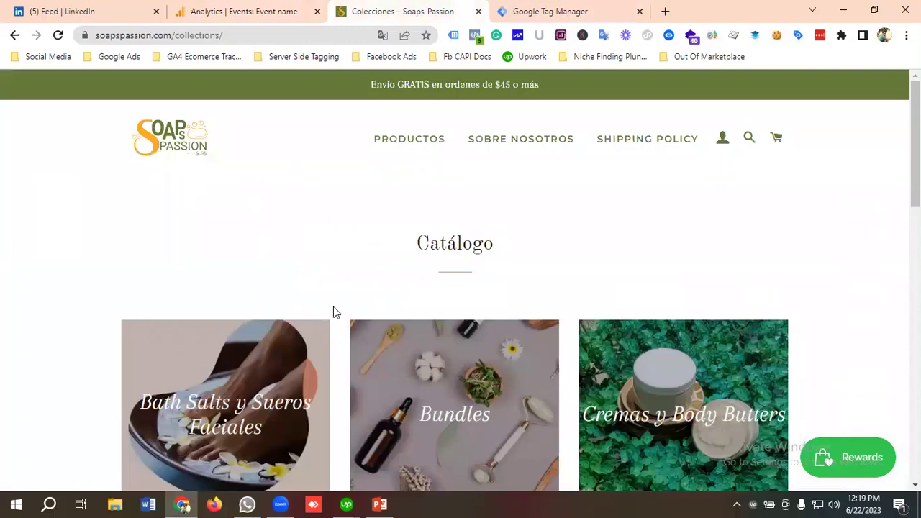
left_click(594, 7)
scroll(335, 266, "down", 4)
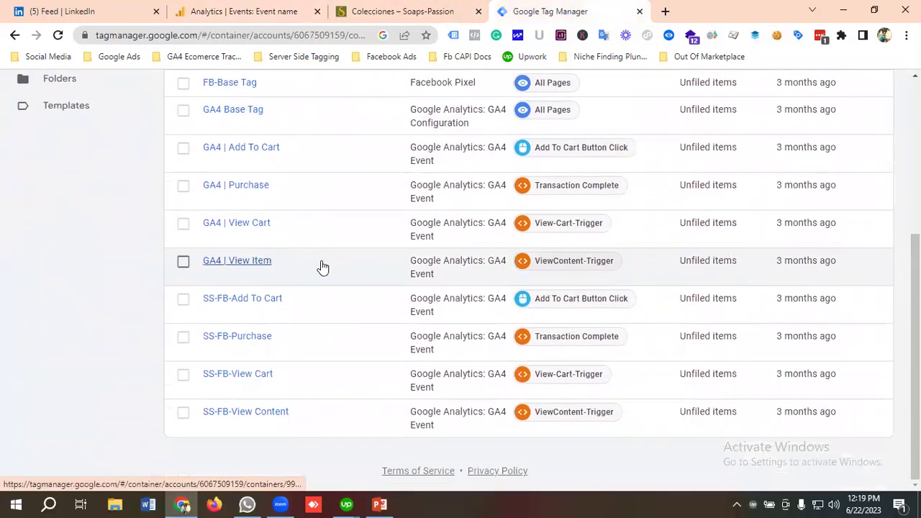
scroll(328, 298, "up", 2)
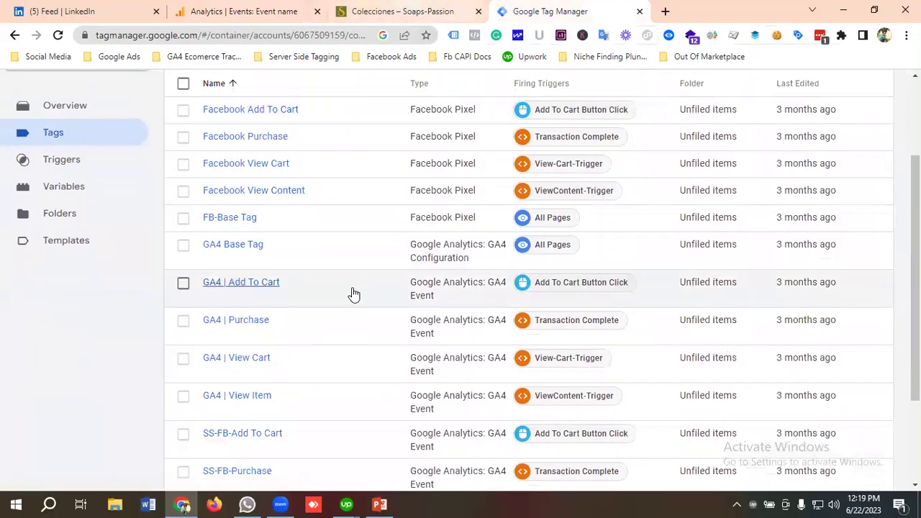
scroll(336, 269, "down", 1)
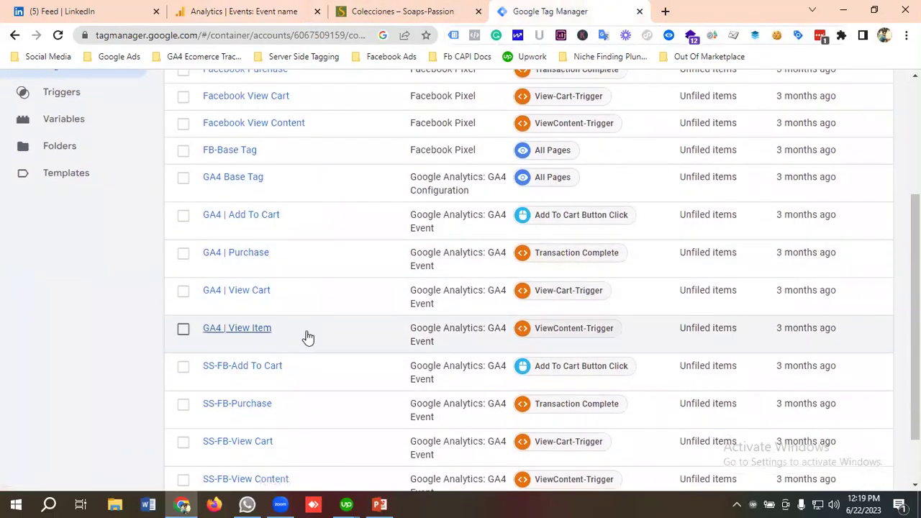
scroll(252, 302, "up", 1)
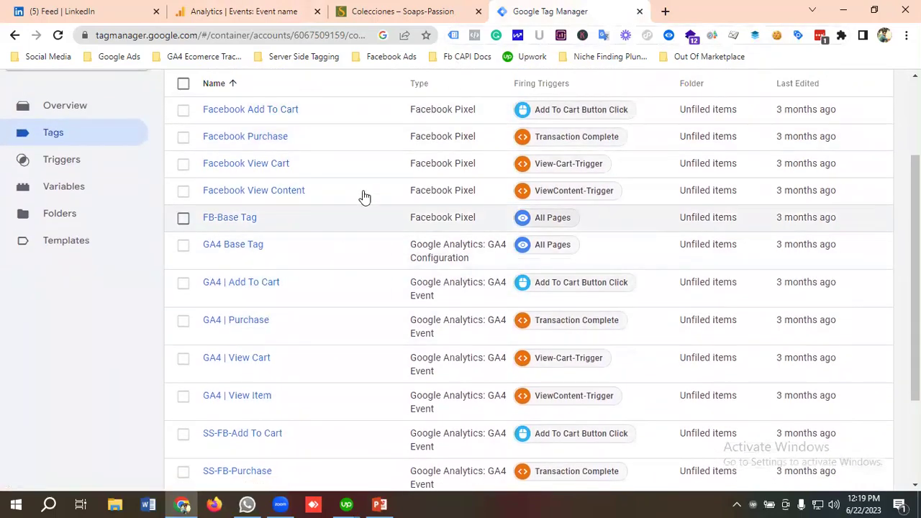
Review the rest of the tag list, including the GA4 and SS-FB tags and their firing triggers.
scroll(301, 297, "down", 2)
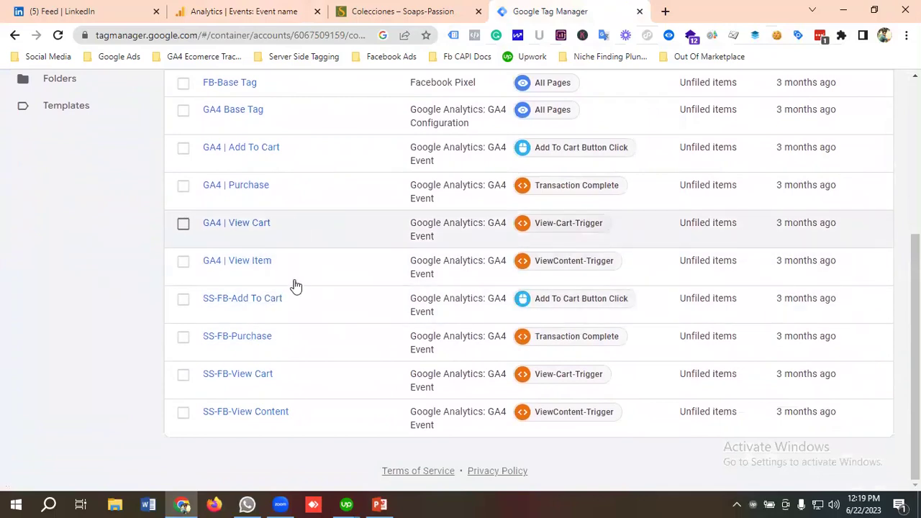
scroll(288, 281, "up", 2)
scroll(331, 288, "up", 2)
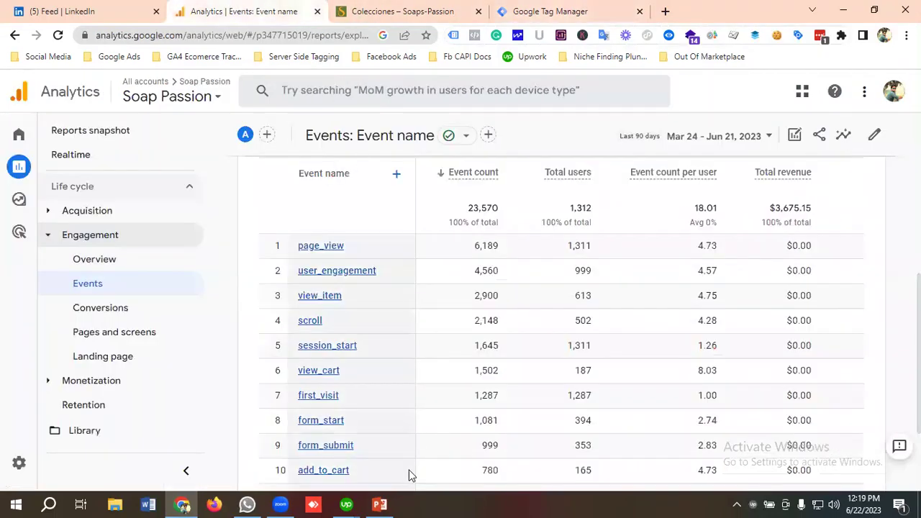
Compare the event counts, total users and event count per user across the rows of the GA4 Events table.
scroll(369, 251, "down", 1)
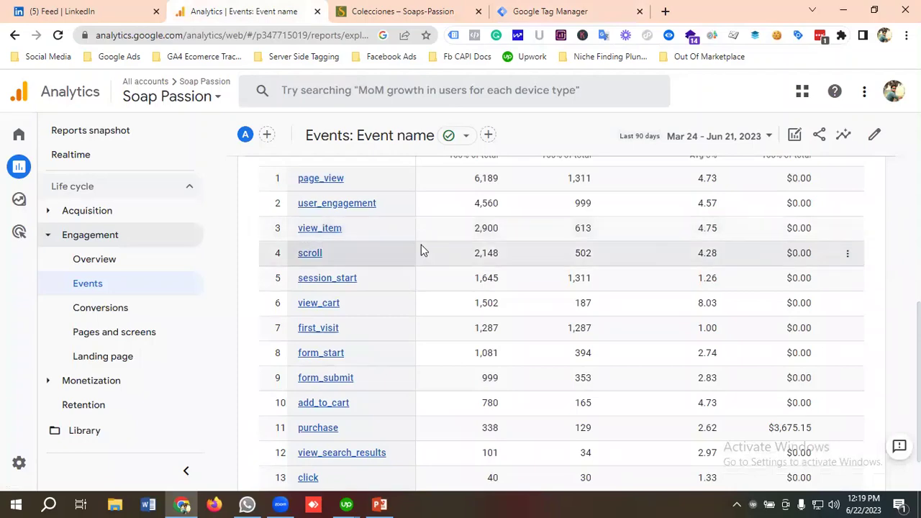
scroll(495, 242, "up", 1)
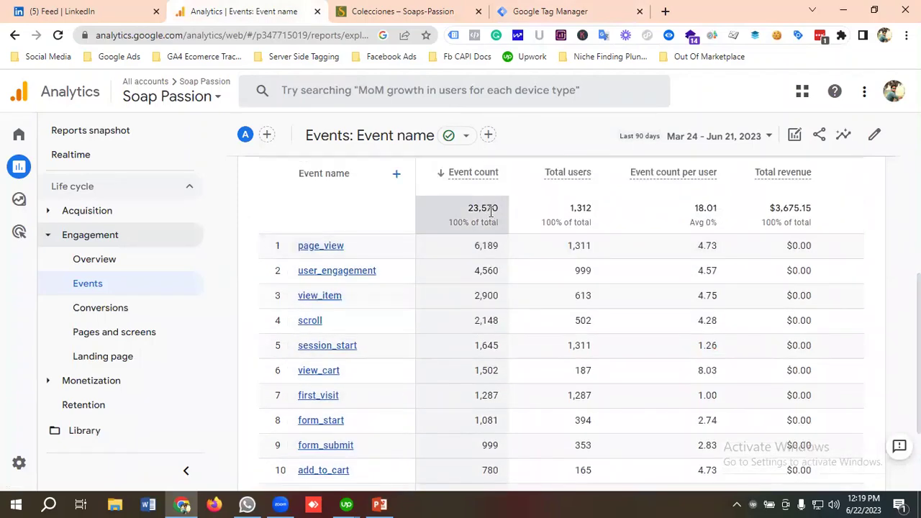
scroll(493, 221, "up", 1)
scroll(508, 257, "down", 2)
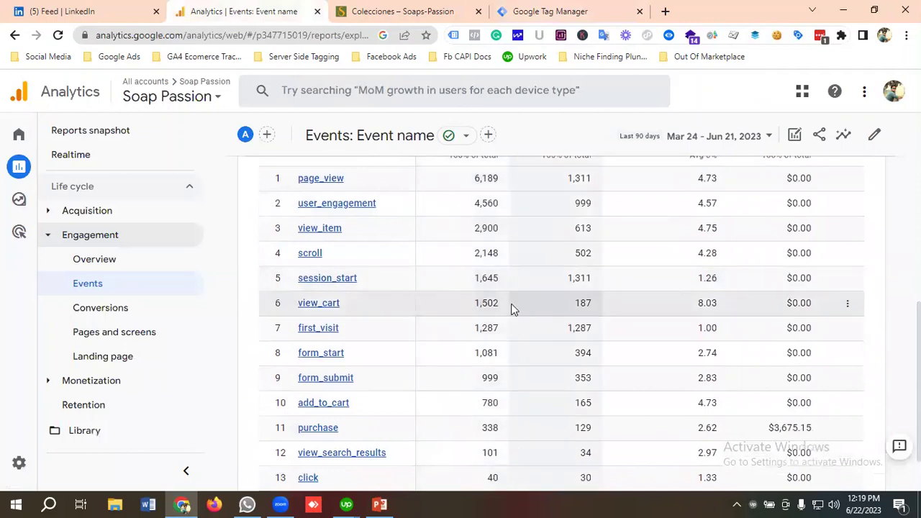
scroll(510, 308, "down", 1)
scroll(403, 281, "up", 1)
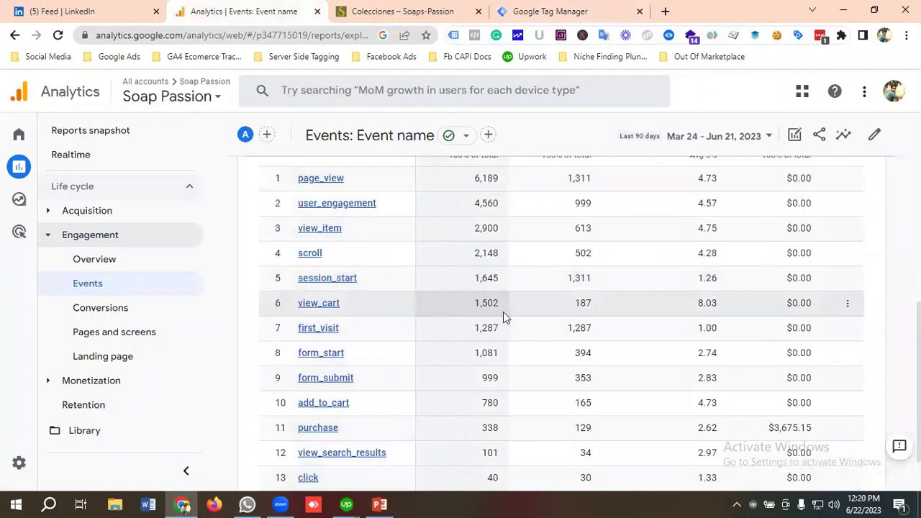
scroll(503, 311, "up", 1)
scroll(516, 241, "down", 2)
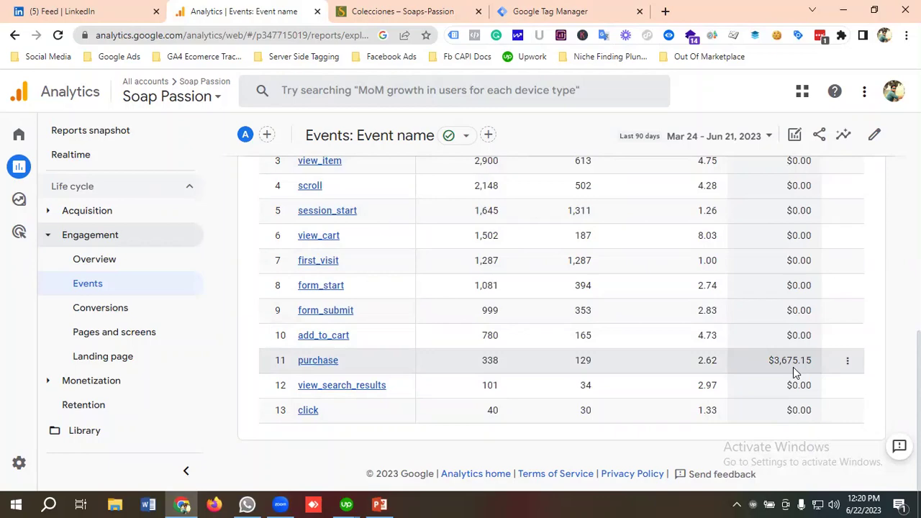
Examine the total revenue column of the Events table and the event charts above it.
scroll(793, 366, "up", 4)
scroll(796, 345, "down", 2)
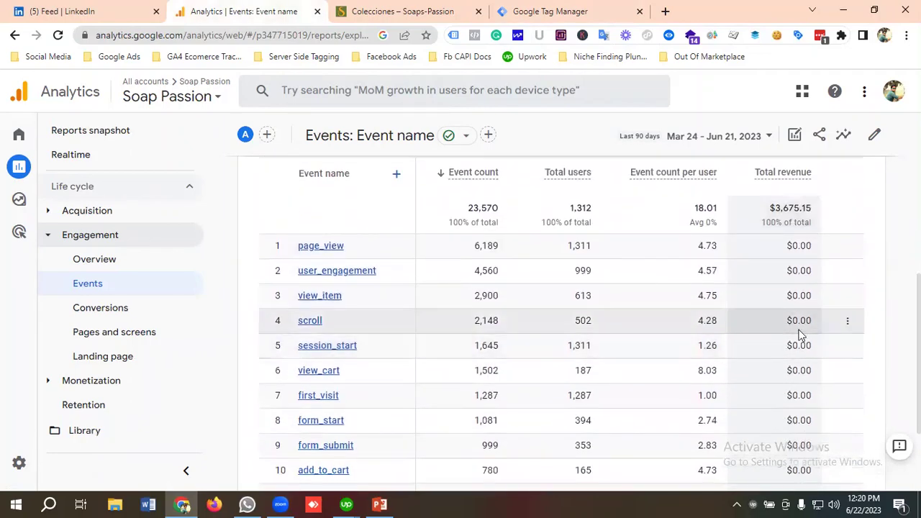
scroll(805, 335, "up", 1)
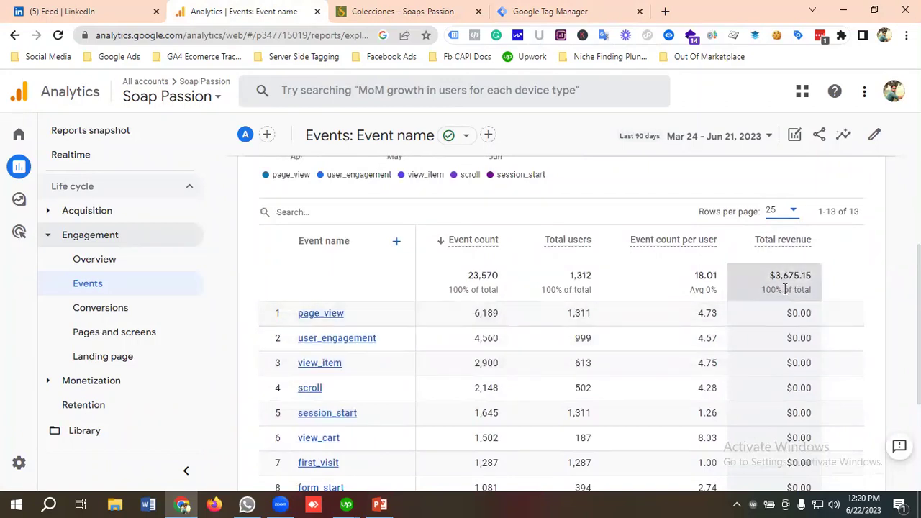
scroll(784, 288, "down", 1)
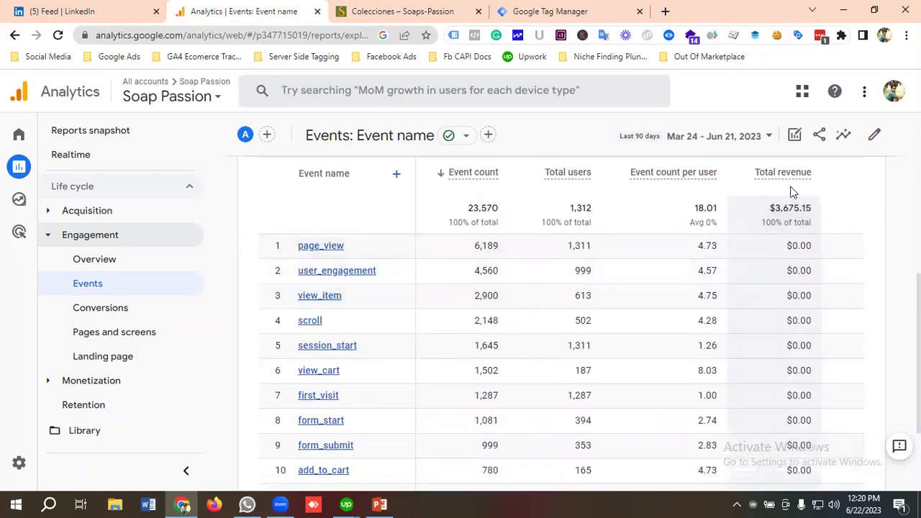
scroll(594, 290, "down", 2)
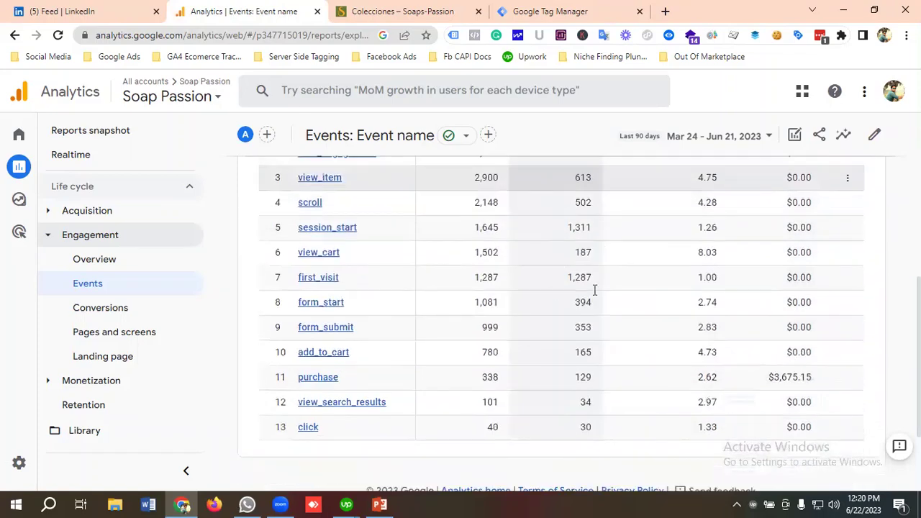
scroll(614, 339, "up", 5)
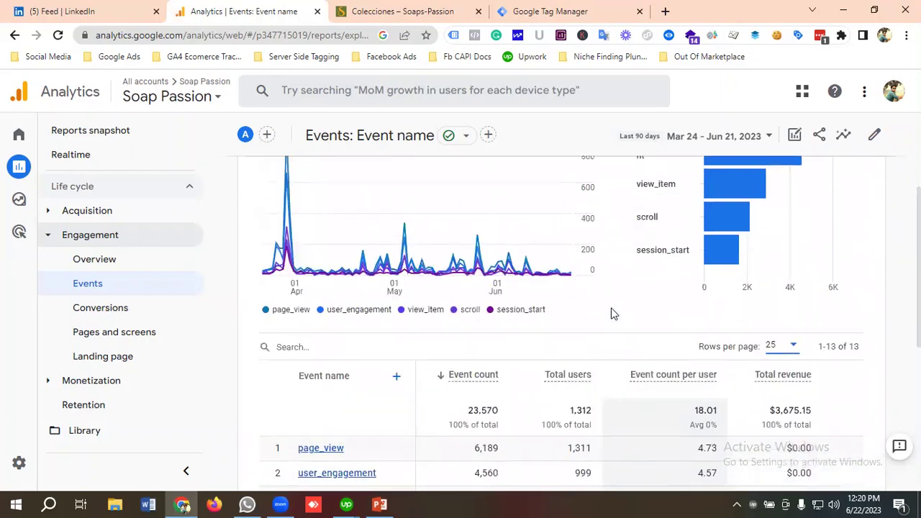
scroll(569, 302, "up", 1)
scroll(568, 291, "down", 3)
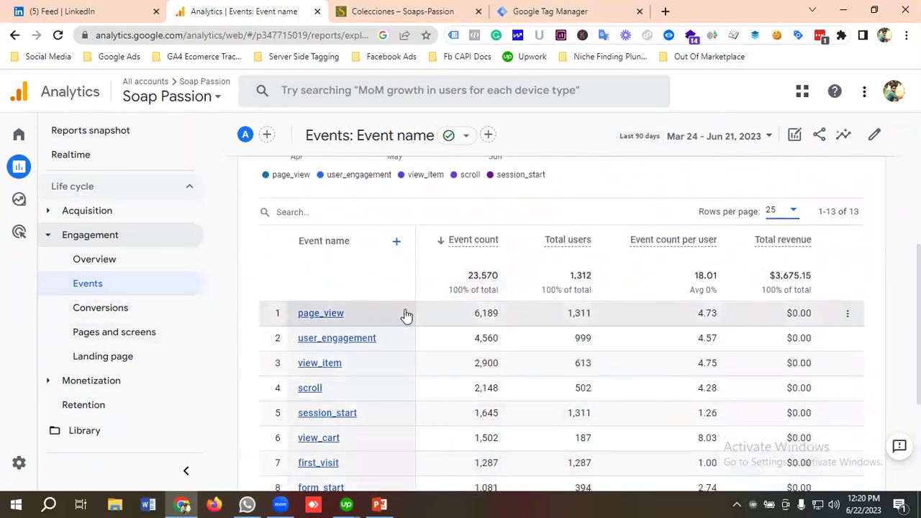
Open the Conversions report under Engagement and inspect its chart and event table.
left_click(107, 308)
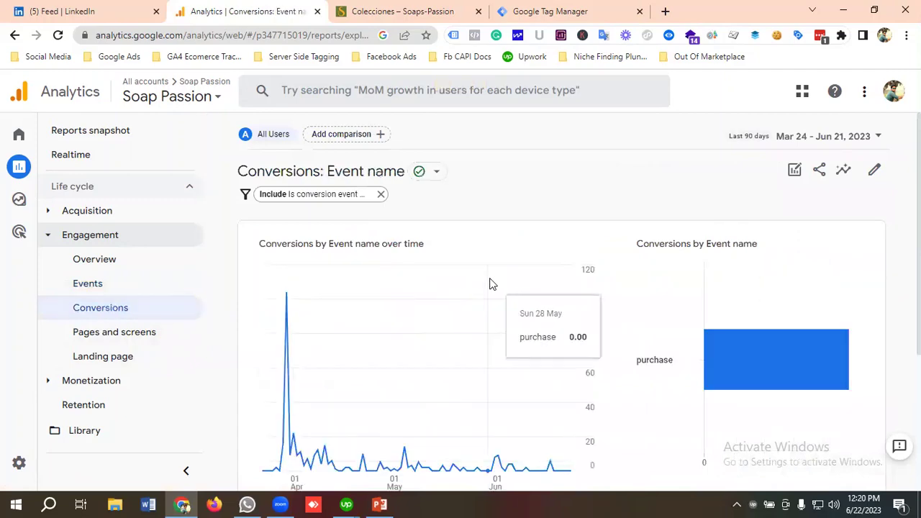
scroll(496, 277, "down", 3)
Glance through the store's catalogue and the Tag Manager tags, and return to Google Analytics to examine the purchase conversion row.
left_click(379, 5)
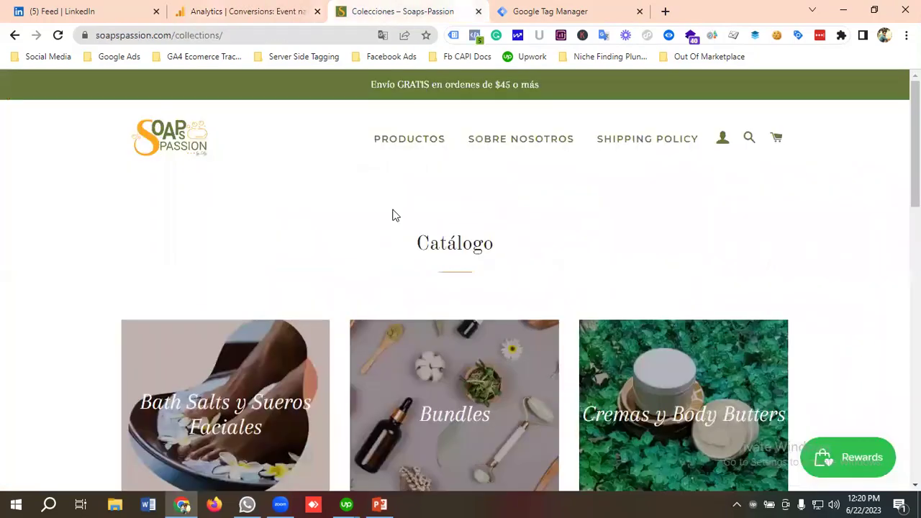
scroll(382, 232, "down", 4)
scroll(463, 234, "down", 4)
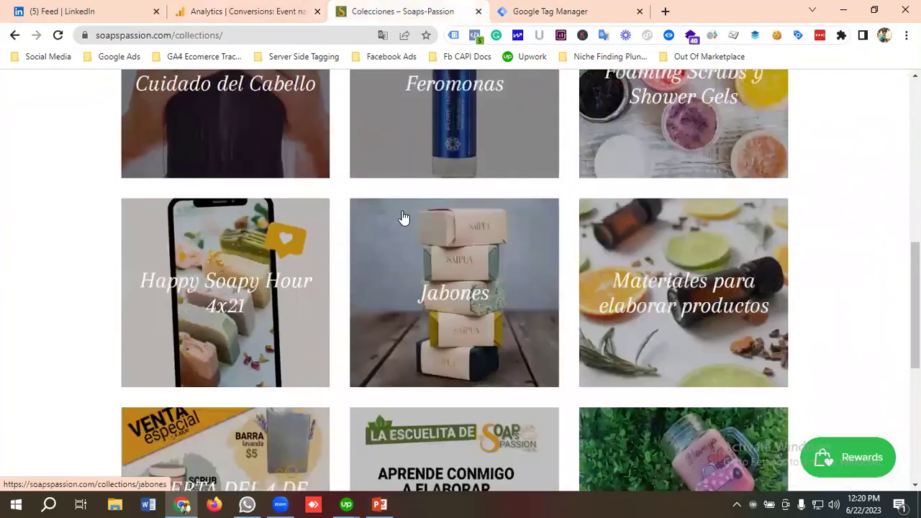
scroll(465, 224, "up", 3)
left_click(550, 11)
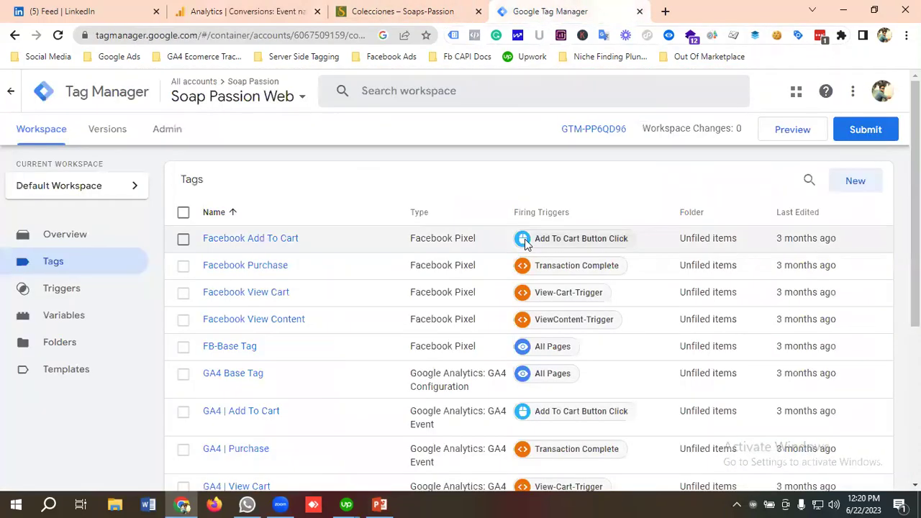
left_click(244, 10)
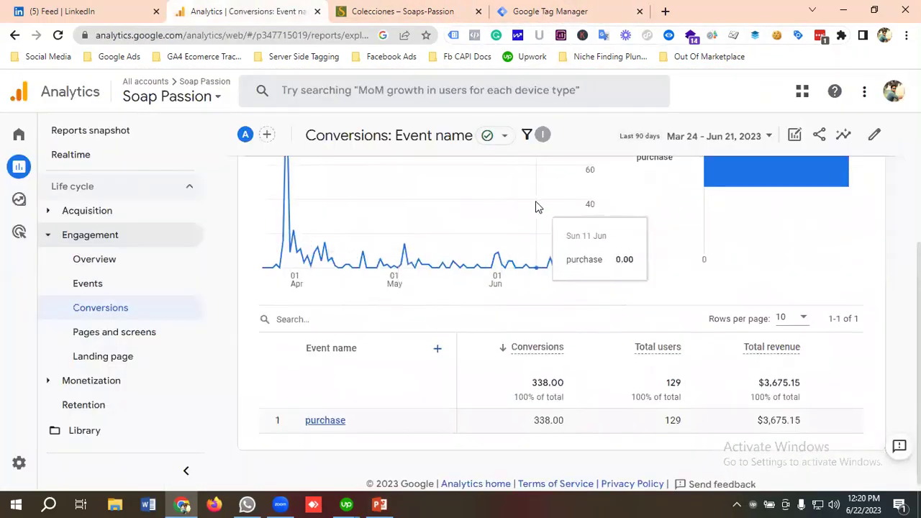
scroll(536, 207, "down", 1)
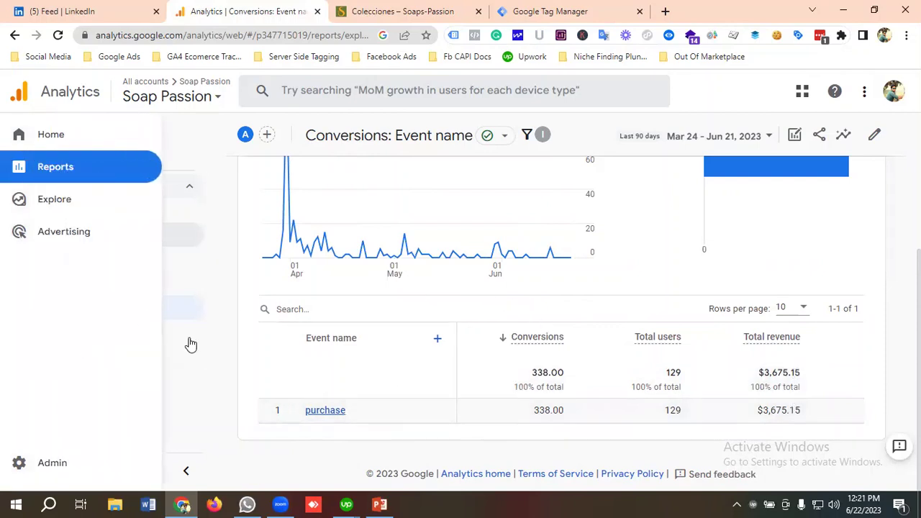
Open the Pages and screens report and view the primary dimensions available for its table, keeping Page path and screen class.
left_click(143, 343)
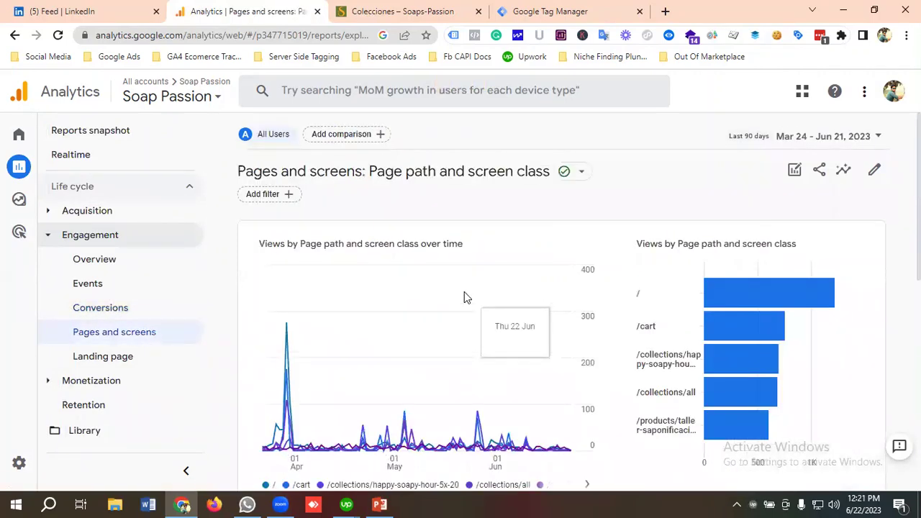
scroll(464, 291, "down", 4)
scroll(473, 294, "down", 1)
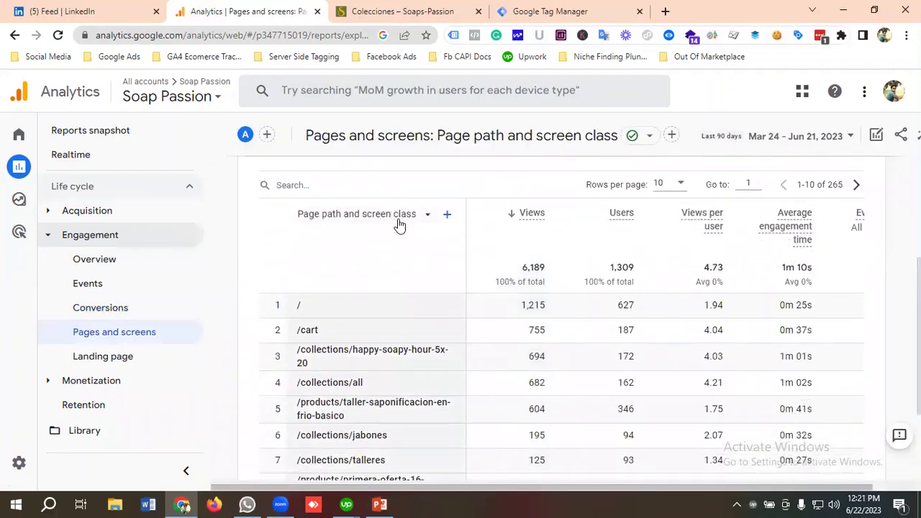
left_click(344, 219)
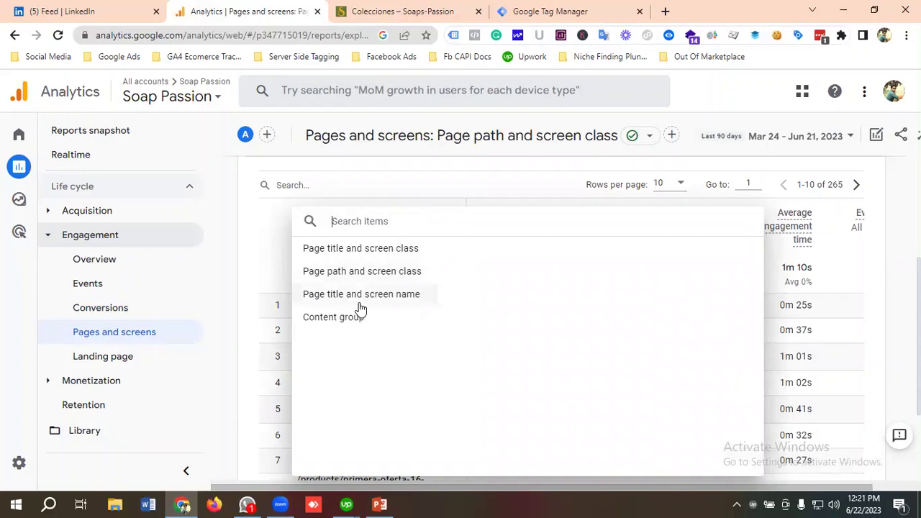
left_click(250, 206)
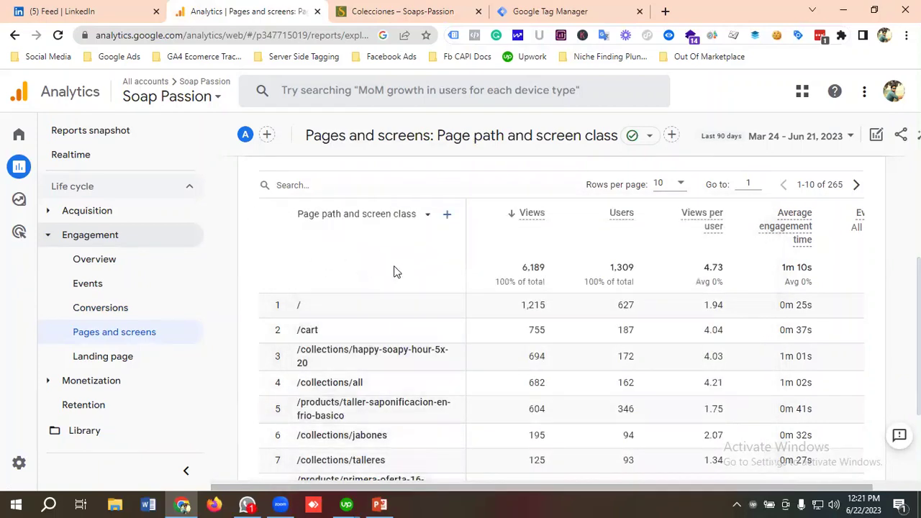
Examine each page path's views, users, average engagement time, event count, conversions and total revenue in the Pages and screens table.
scroll(358, 288, "down", 1)
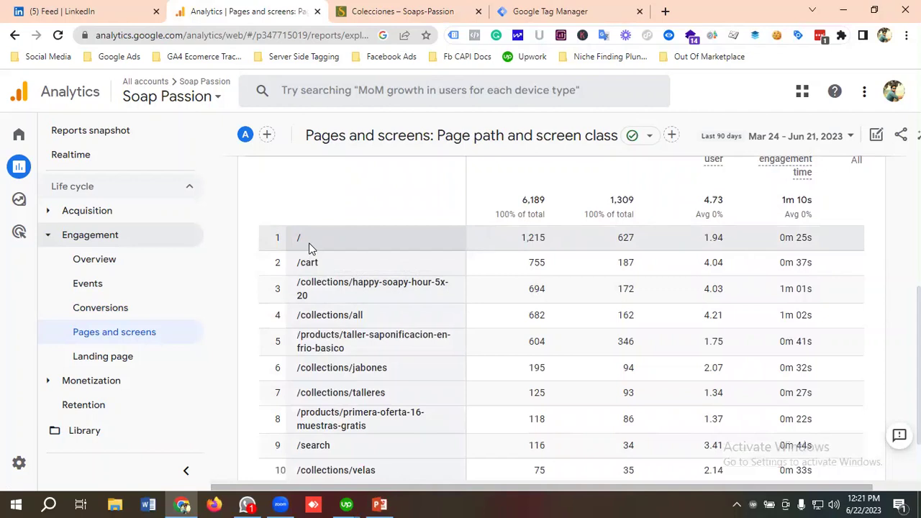
scroll(308, 242, "up", 1)
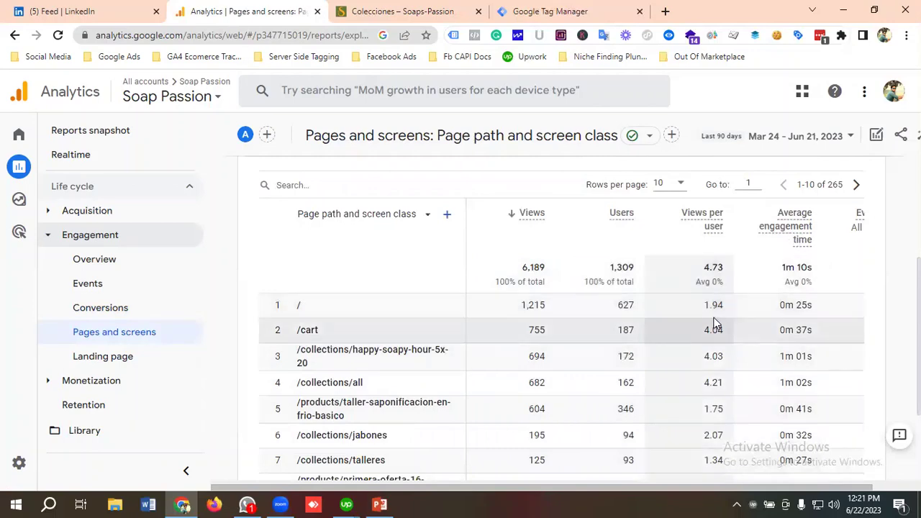
scroll(737, 320, "down", 2)
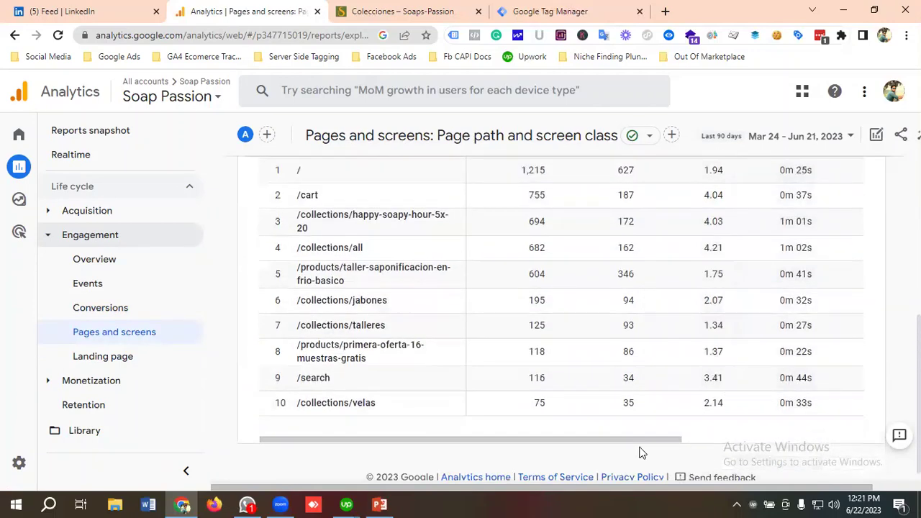
left_click_drag(792, 438, 864, 438)
scroll(812, 367, "up", 1)
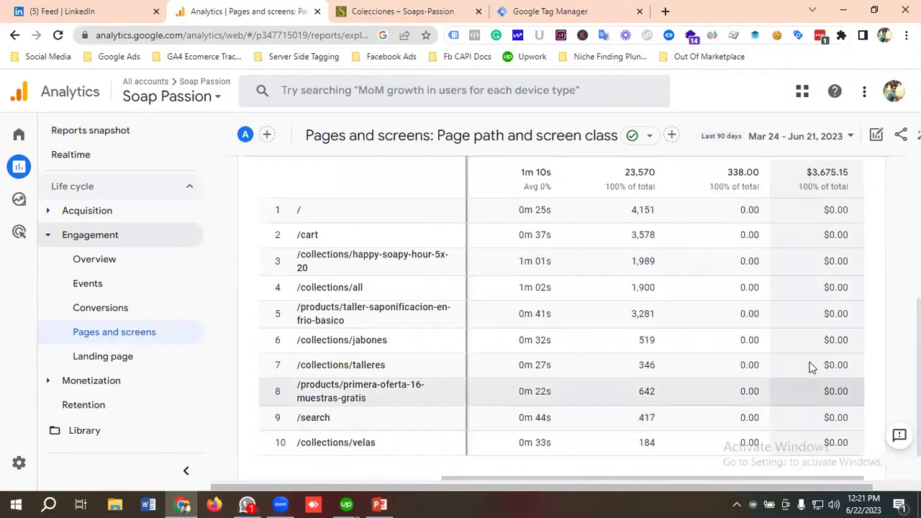
scroll(812, 367, "up", 2)
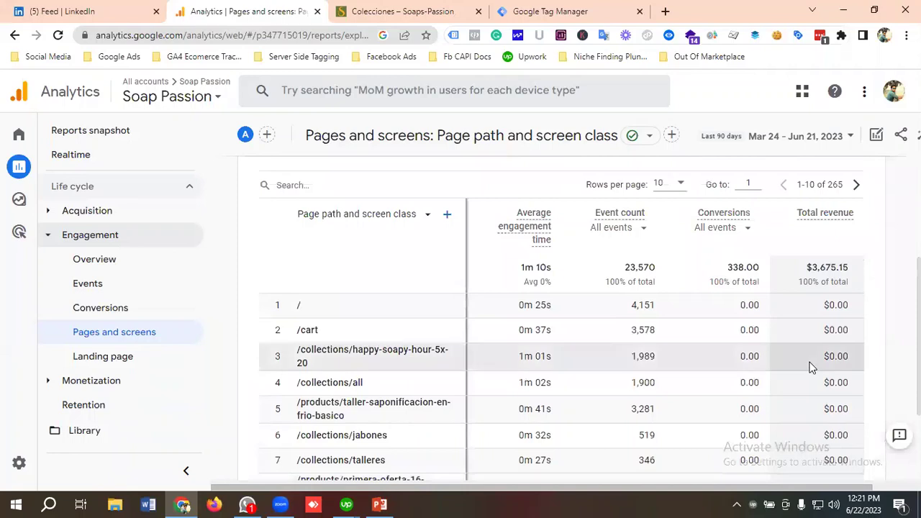
Limit the Conversions column to the purchase event and sort the pages by it in descending order.
left_click(733, 229)
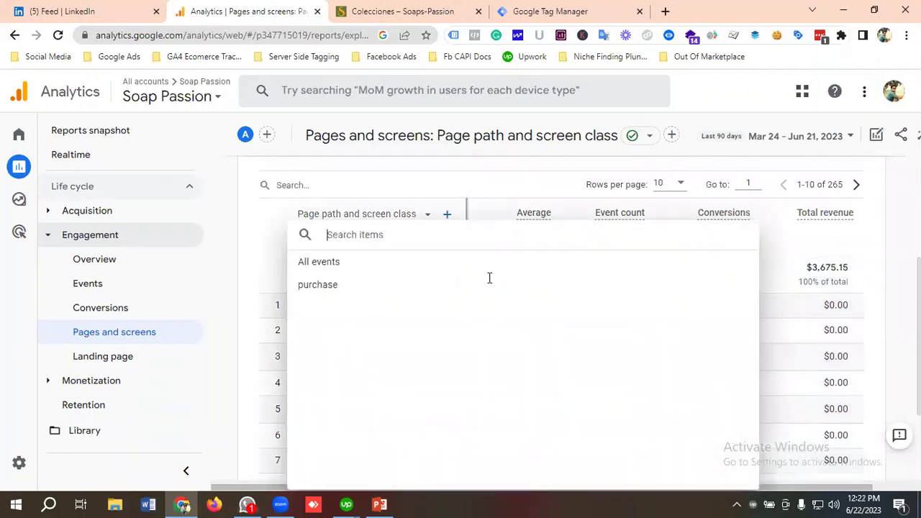
left_click(326, 291)
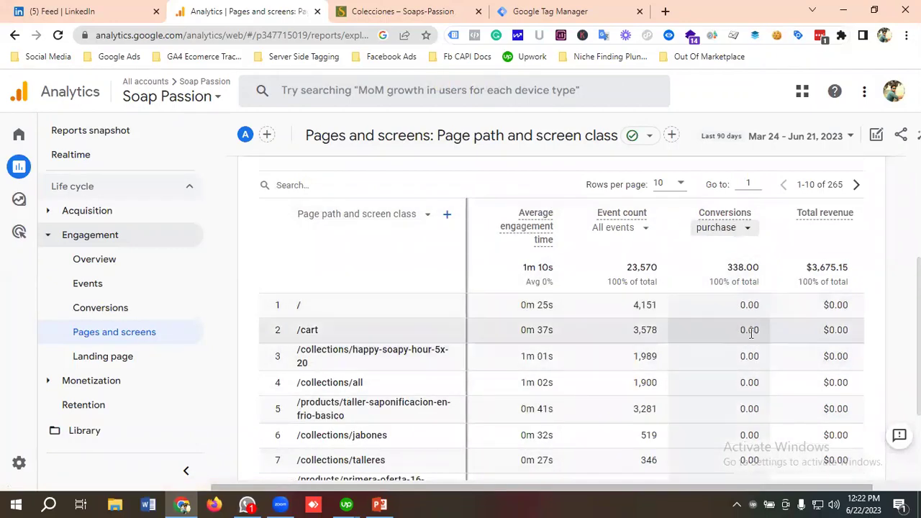
scroll(751, 331, "down", 1)
scroll(751, 335, "up", 3)
scroll(857, 342, "down", 2)
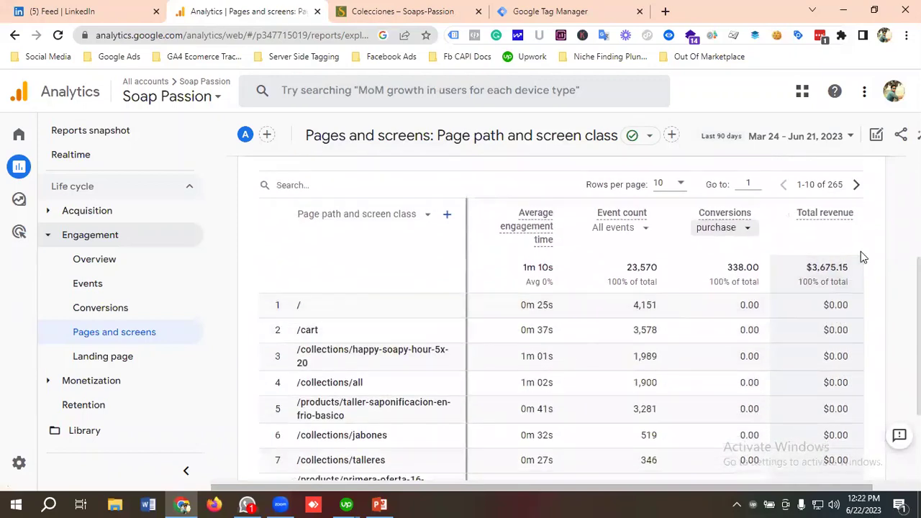
left_click(687, 227)
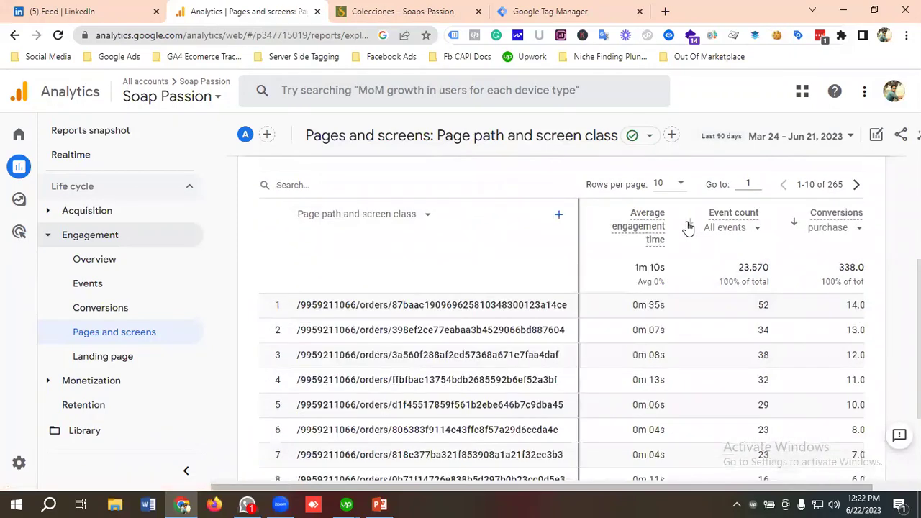
Change the table's primary dimension to Page title and screen name and review the listed pages.
left_click(368, 215)
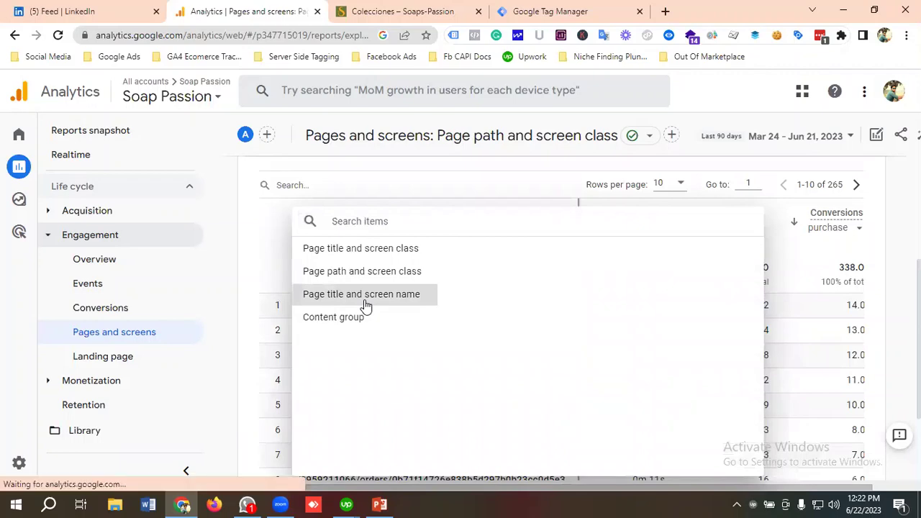
left_click(365, 301)
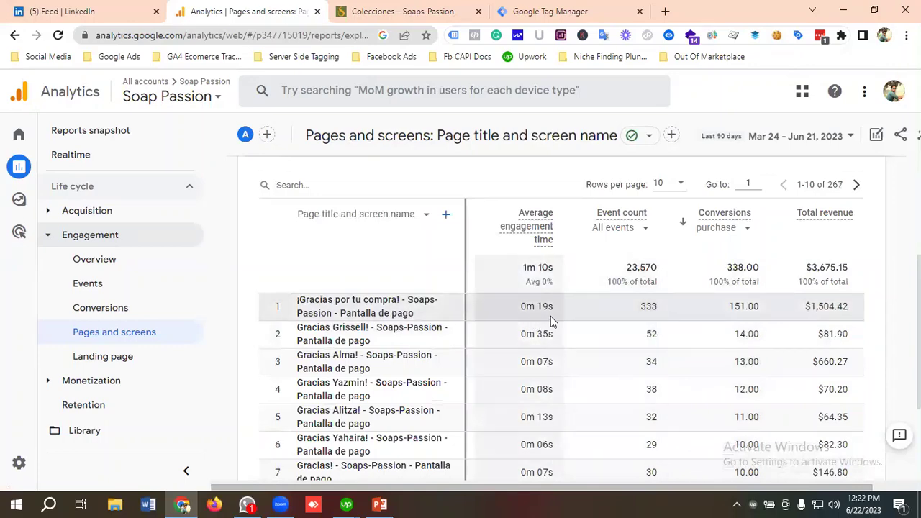
scroll(416, 291, "down", 3)
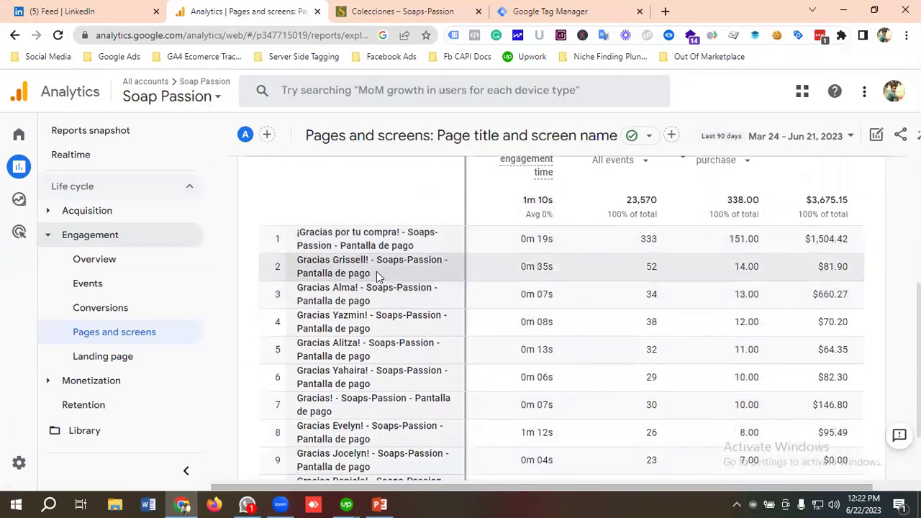
Compare the purchase conversions and total revenue of the thank-you page titles in the Pages and screens table.
scroll(410, 296, "up", 2)
scroll(411, 292, "down", 1)
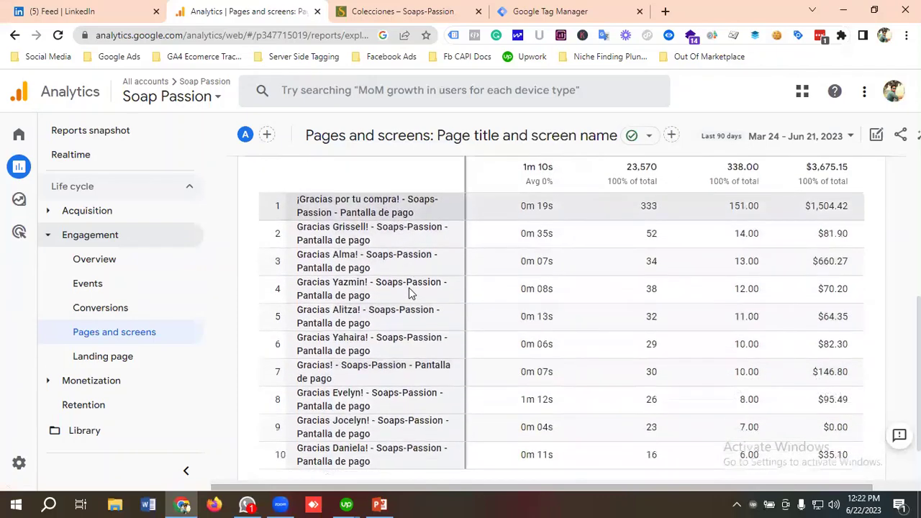
scroll(560, 288, "up", 1)
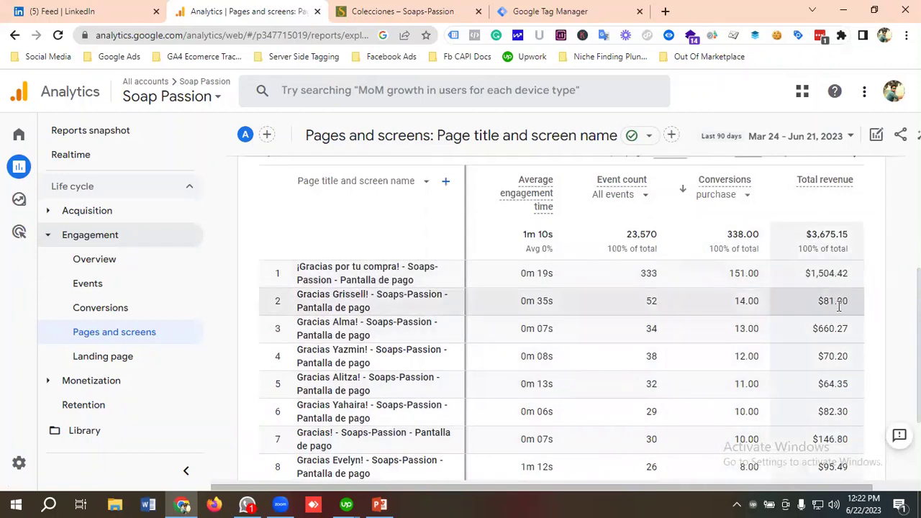
scroll(389, 311, "down", 2)
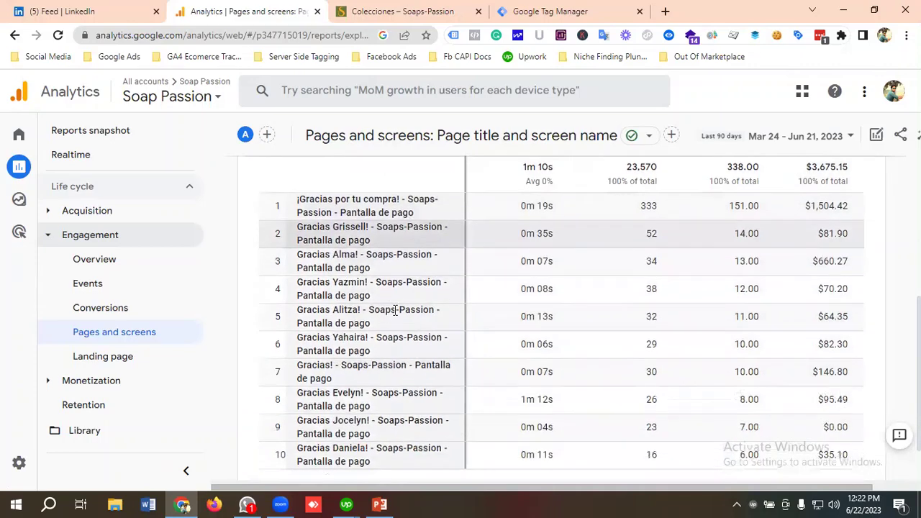
scroll(407, 320, "up", 2)
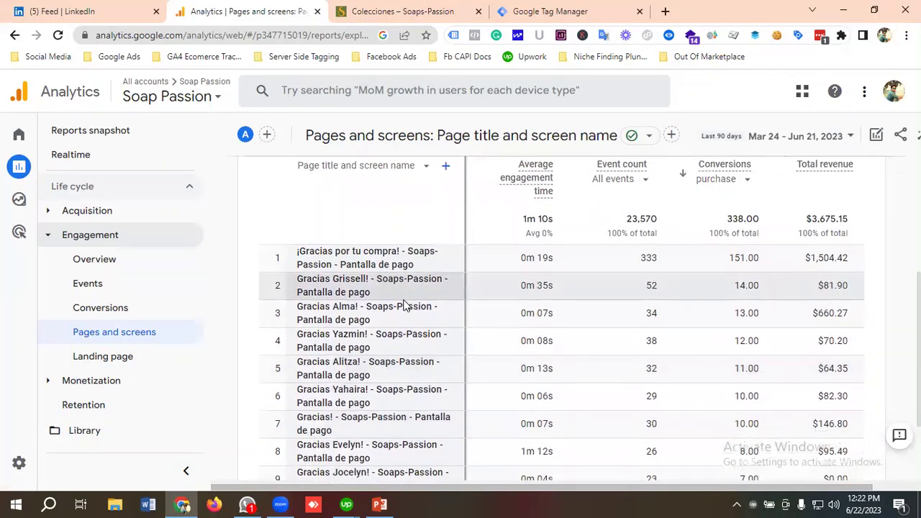
scroll(412, 300, "down", 2)
scroll(411, 301, "up", 3)
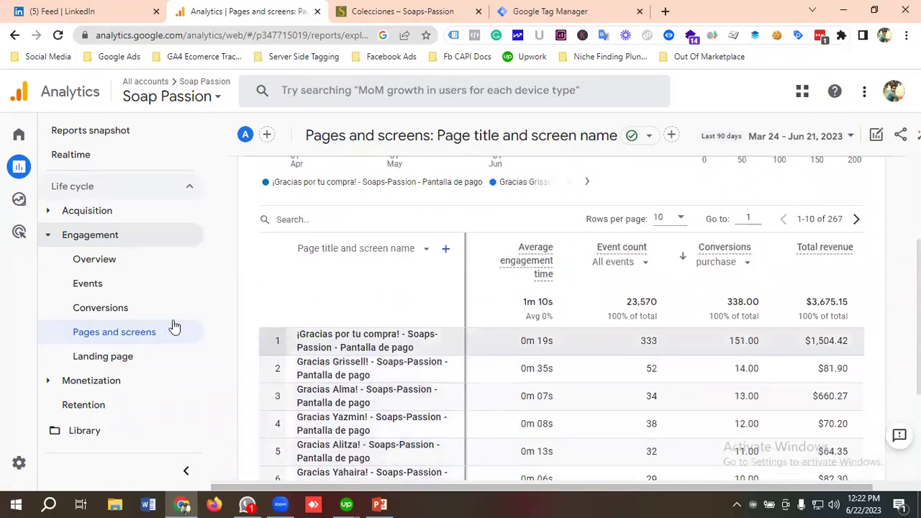
Open the Landing page report and review each landing page's sessions, users, new users and average engagement time per session.
scroll(139, 303, "down", 2)
left_click(114, 289)
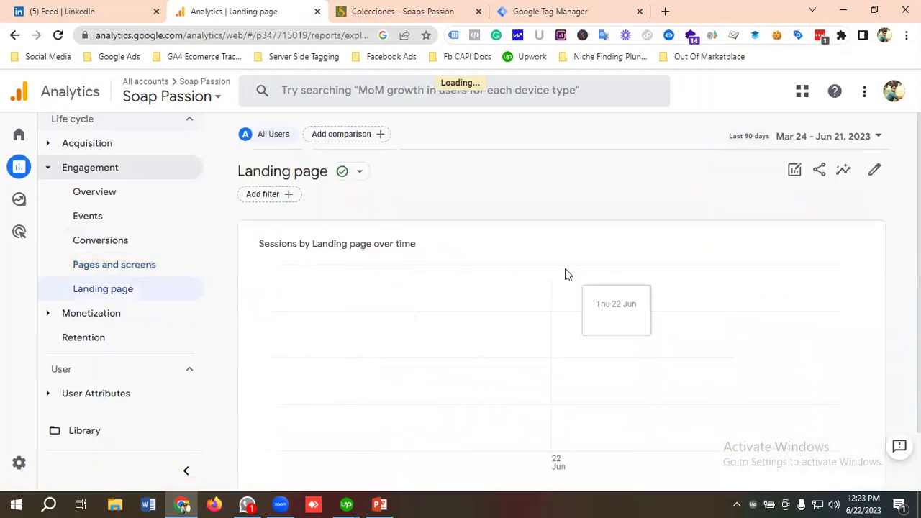
scroll(496, 266, "down", 7)
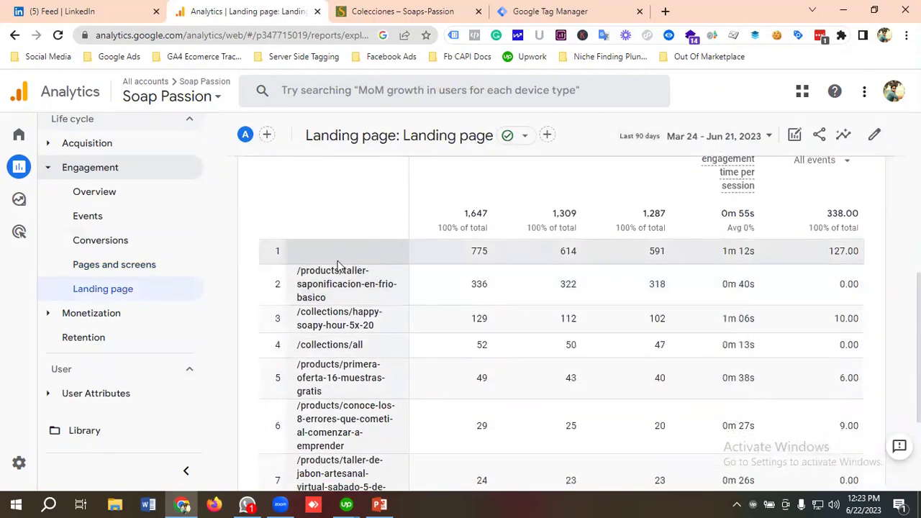
scroll(521, 272, "up", 1)
scroll(508, 268, "down", 1)
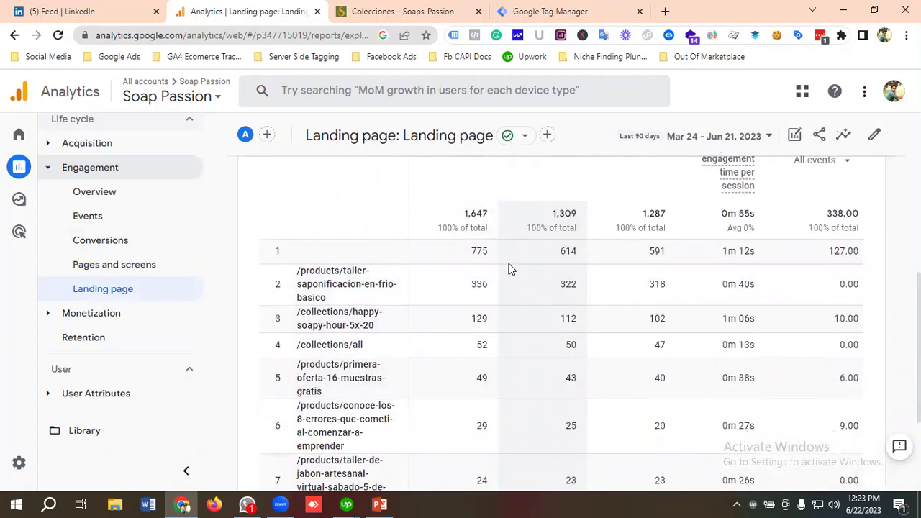
scroll(504, 267, "up", 1)
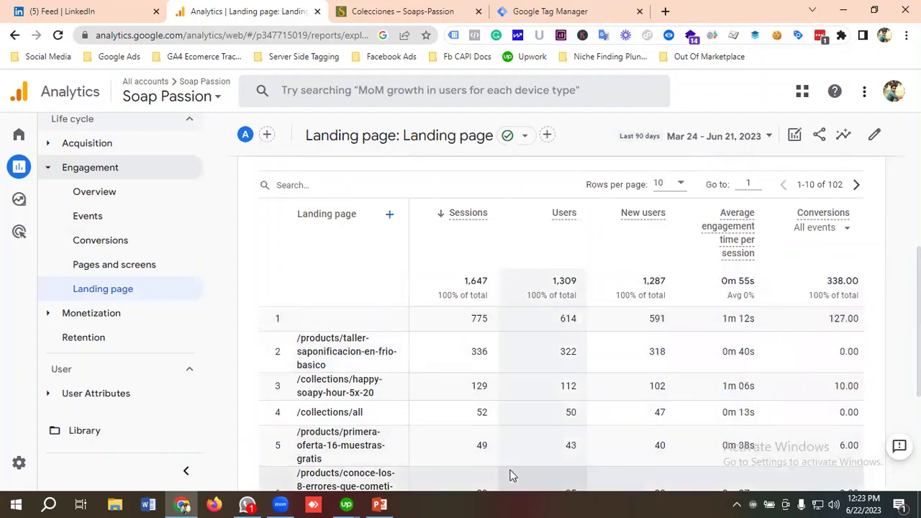
scroll(512, 461, "down", 2)
scroll(512, 460, "down", 2)
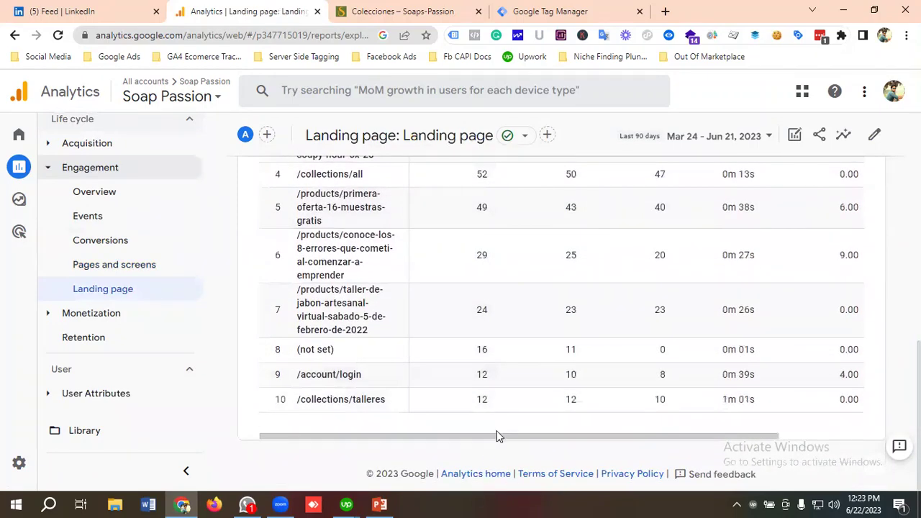
Examine the conversions and total revenue of each landing page, along with the chart of sessions by landing page over time.
left_click_drag(523, 435, 683, 439)
scroll(697, 415, "up", 2)
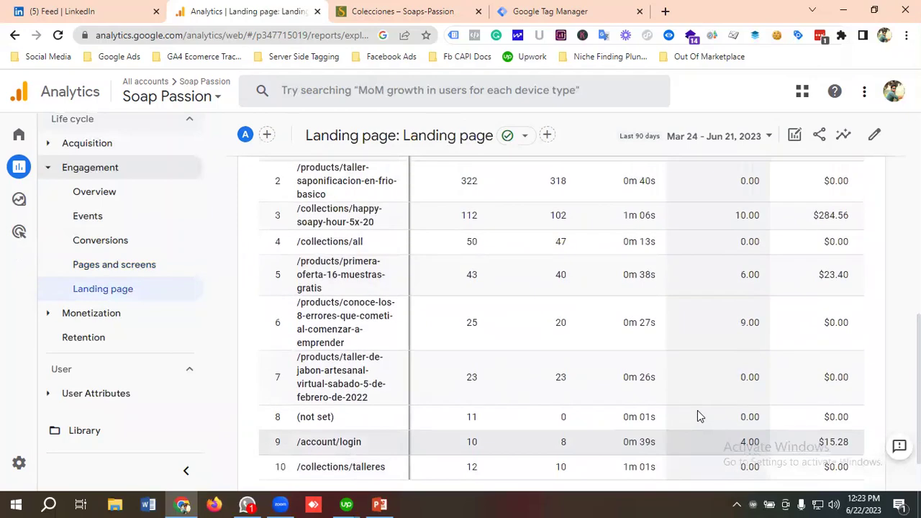
scroll(697, 415, "up", 1)
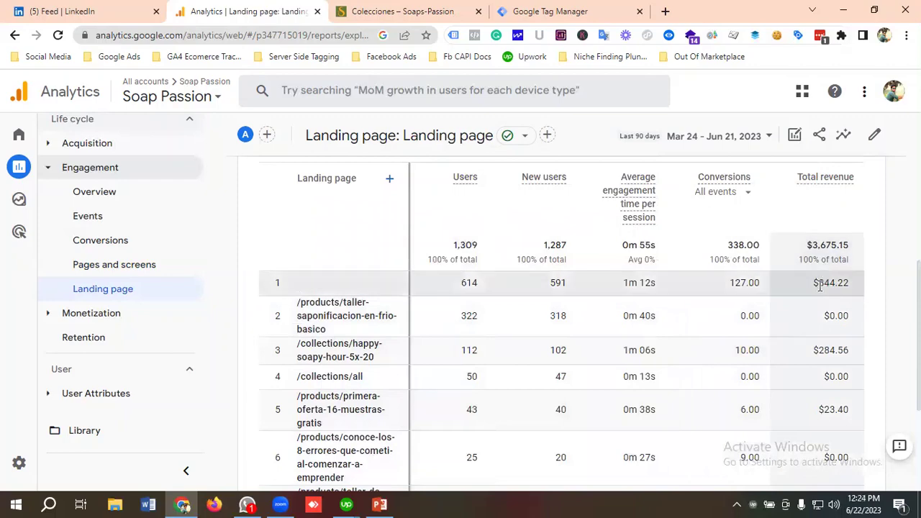
scroll(743, 283, "down", 3)
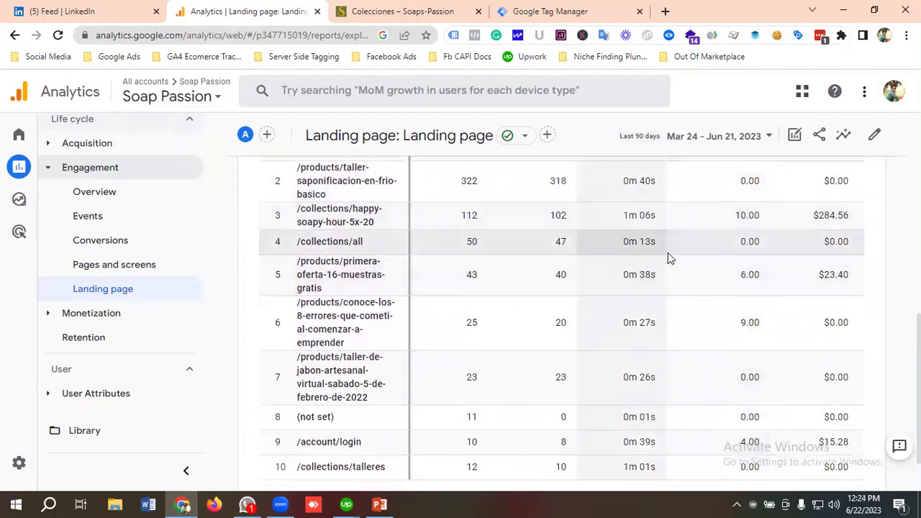
scroll(630, 270, "up", 2)
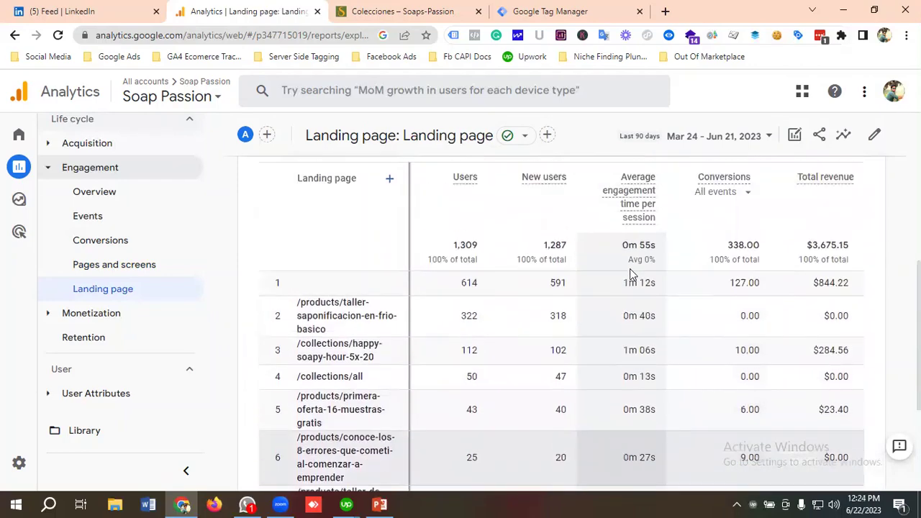
scroll(629, 270, "down", 2)
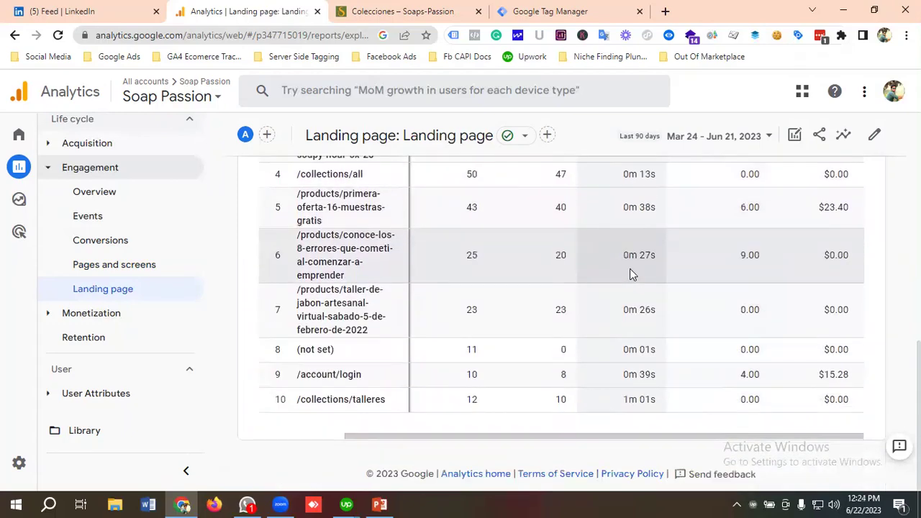
scroll(629, 269, "up", 3)
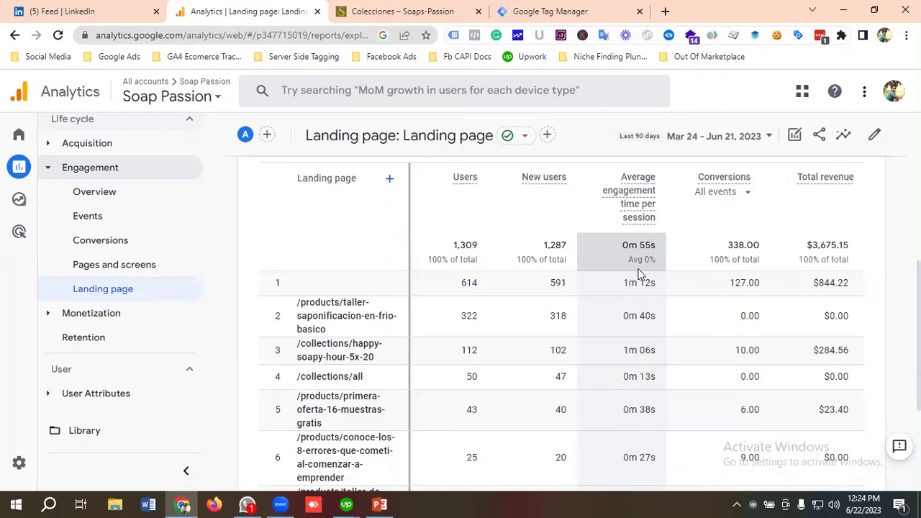
scroll(503, 277, "up", 3)
scroll(551, 286, "up", 3)
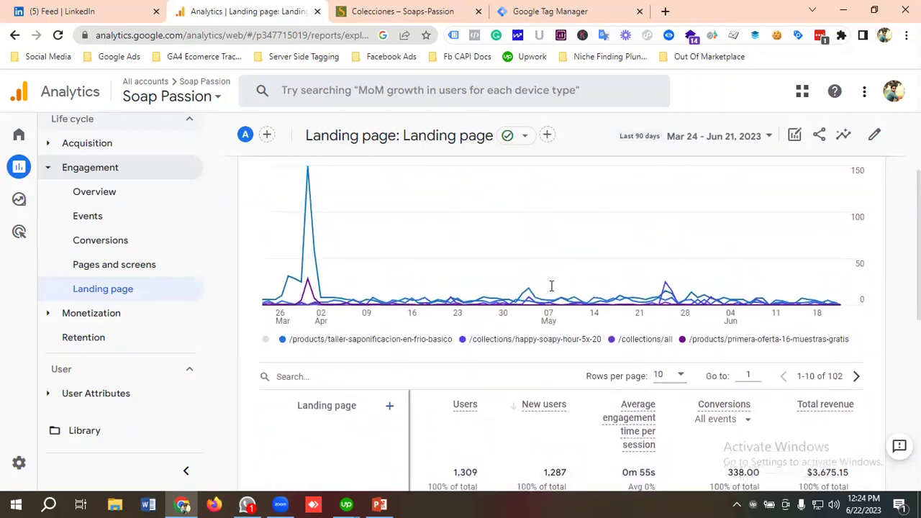
scroll(159, 279, "up", 2)
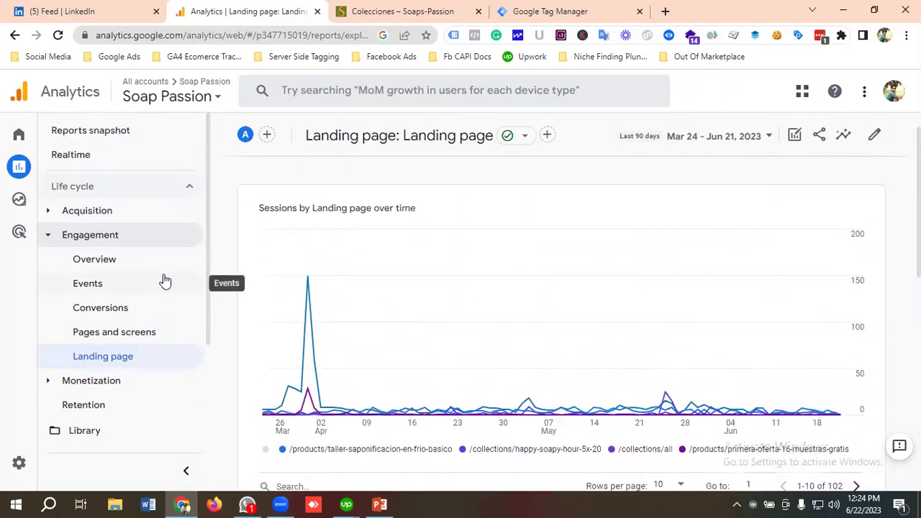